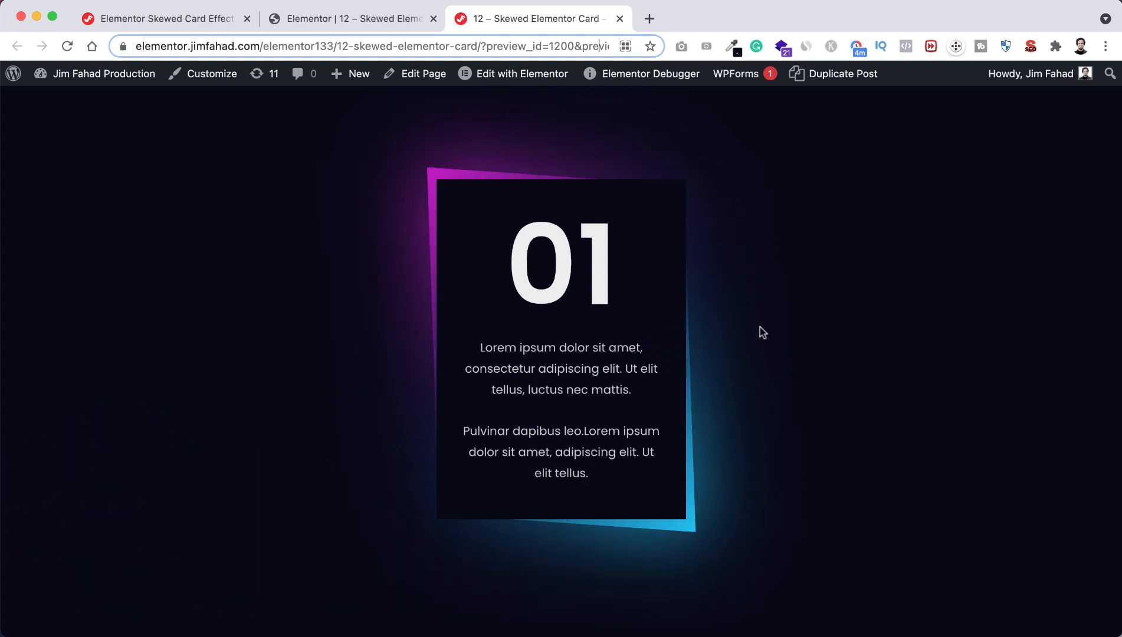
scroll(638, 343, "up", 8)
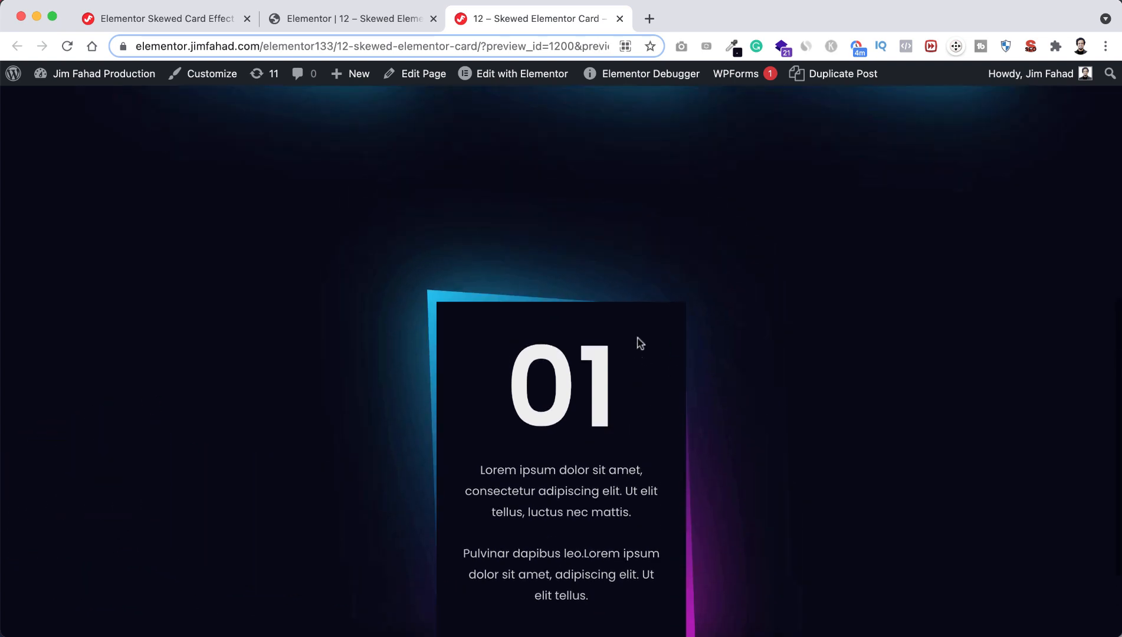
scroll(639, 343, "up", 3)
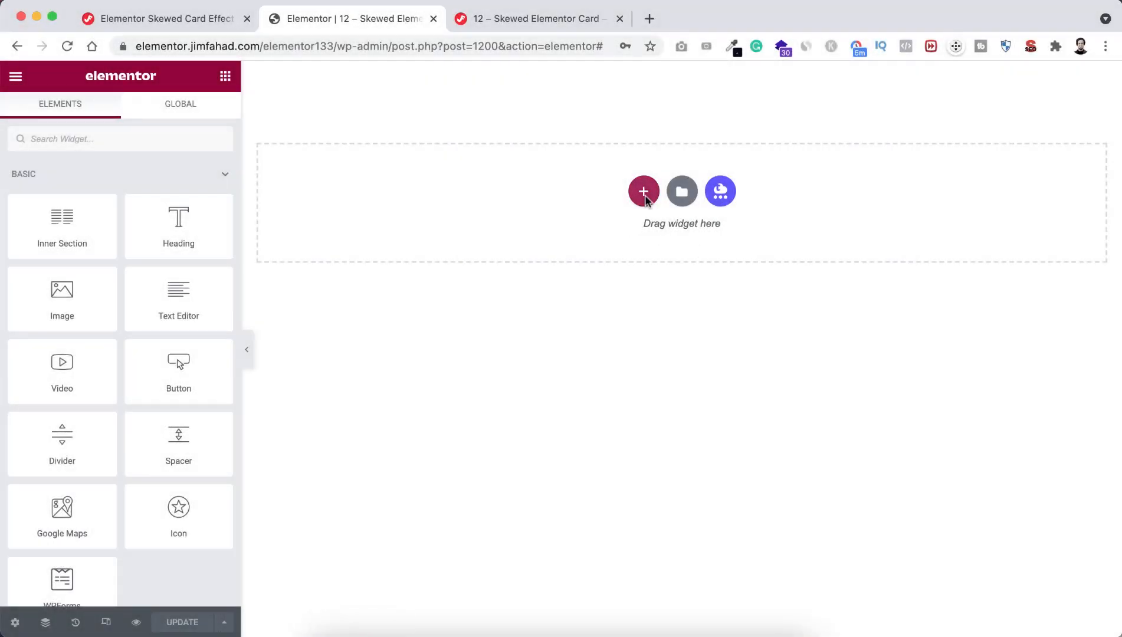
Step: Add a section with three equal columns and set its height to a minimum height of 100 VH
left_click(644, 192)
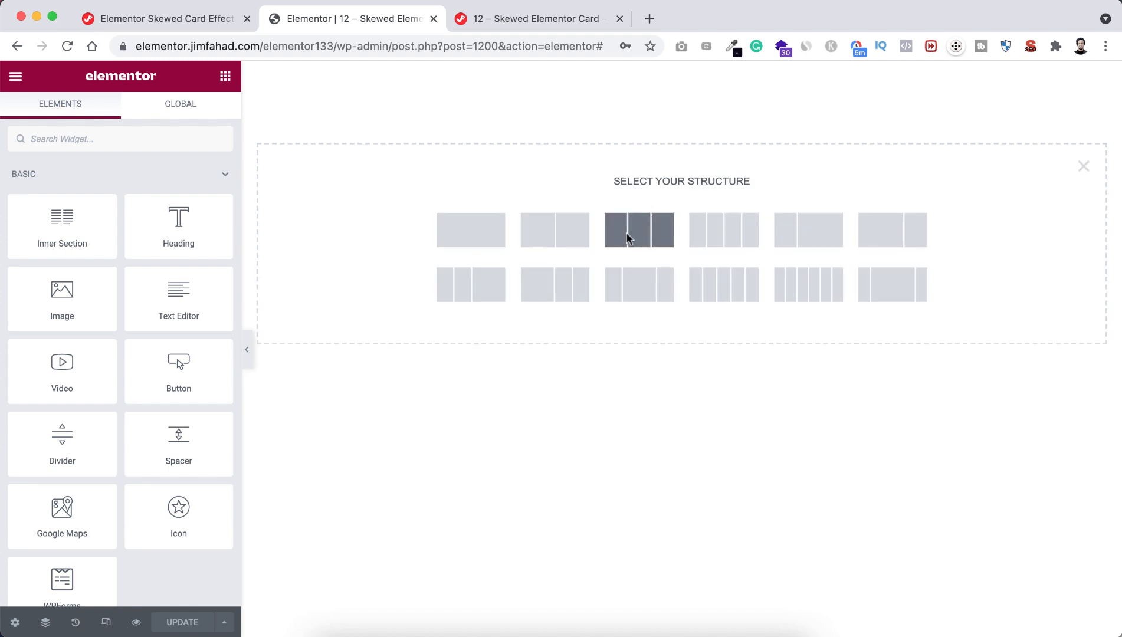
left_click(642, 231)
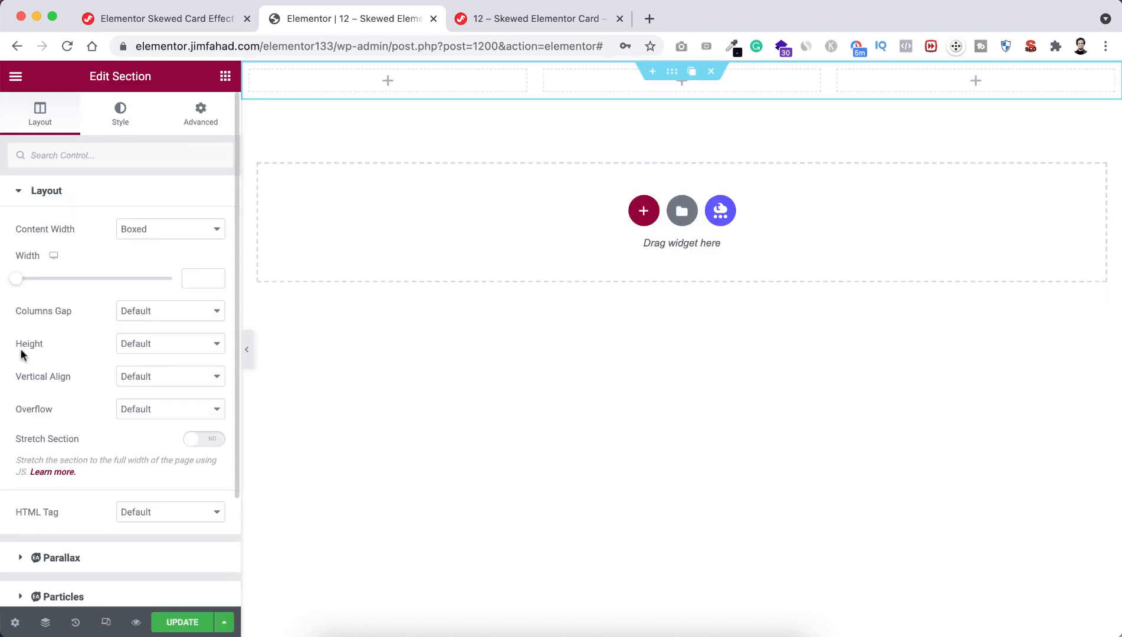
left_click(171, 338)
left_click(136, 375)
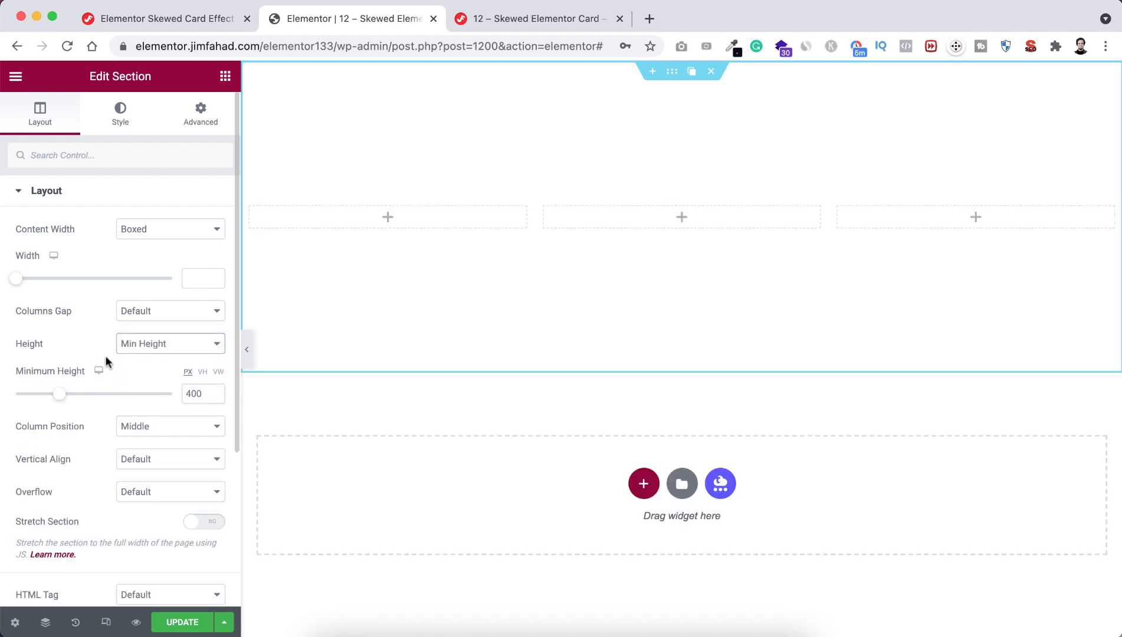
left_click(203, 371)
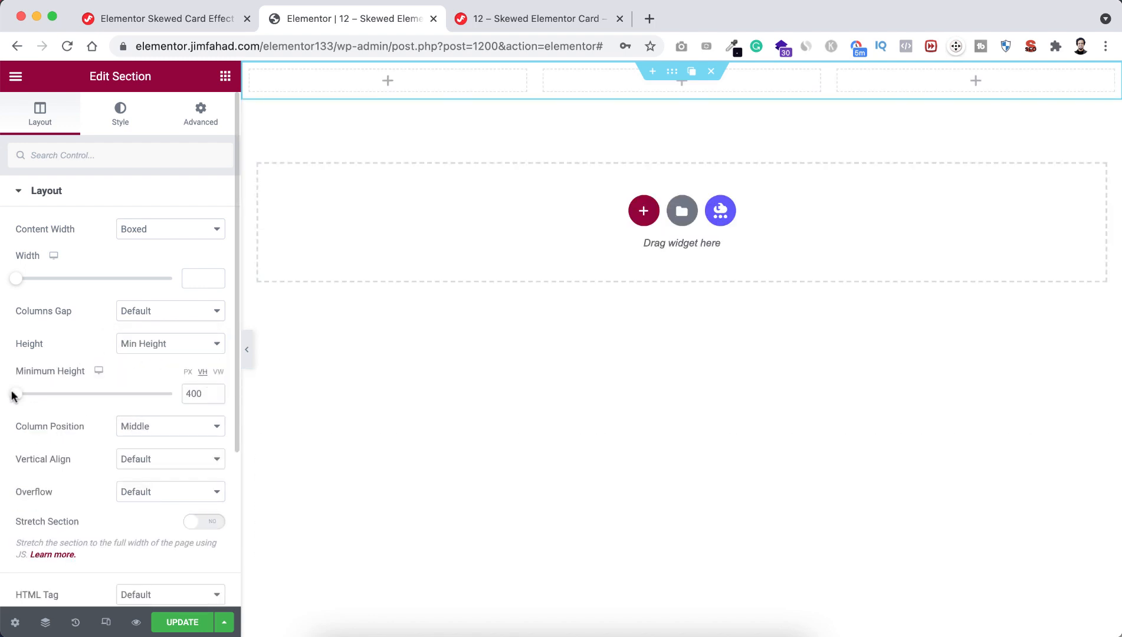
left_click_drag(13, 395, 208, 396)
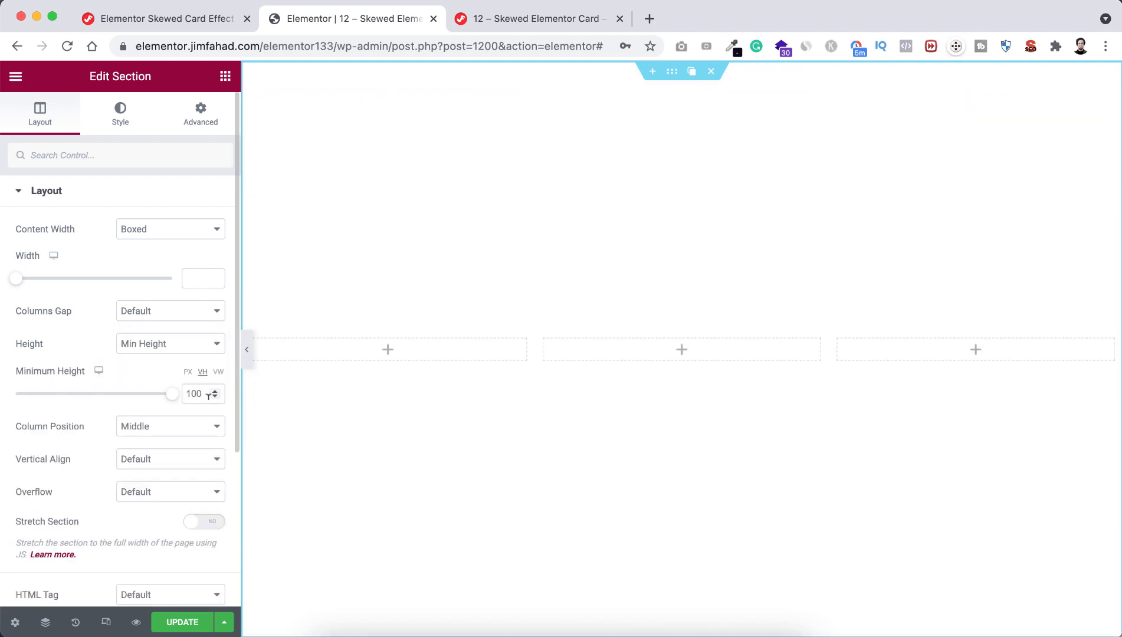
Step: Give the section a classic background in the global colour Black Blue
left_click(125, 114)
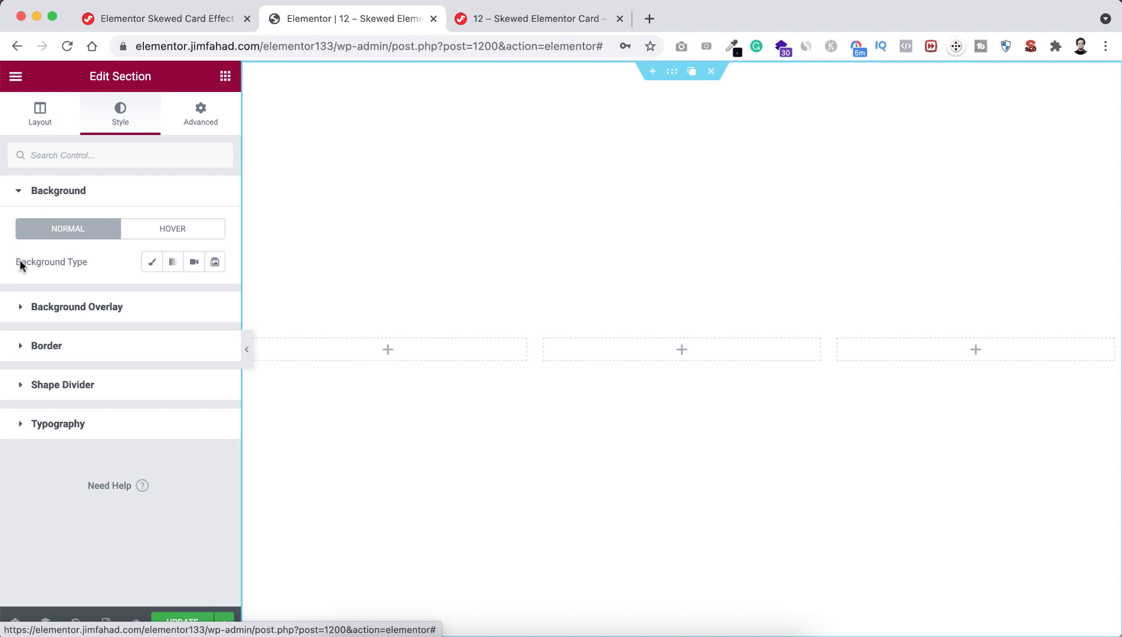
left_click(151, 261)
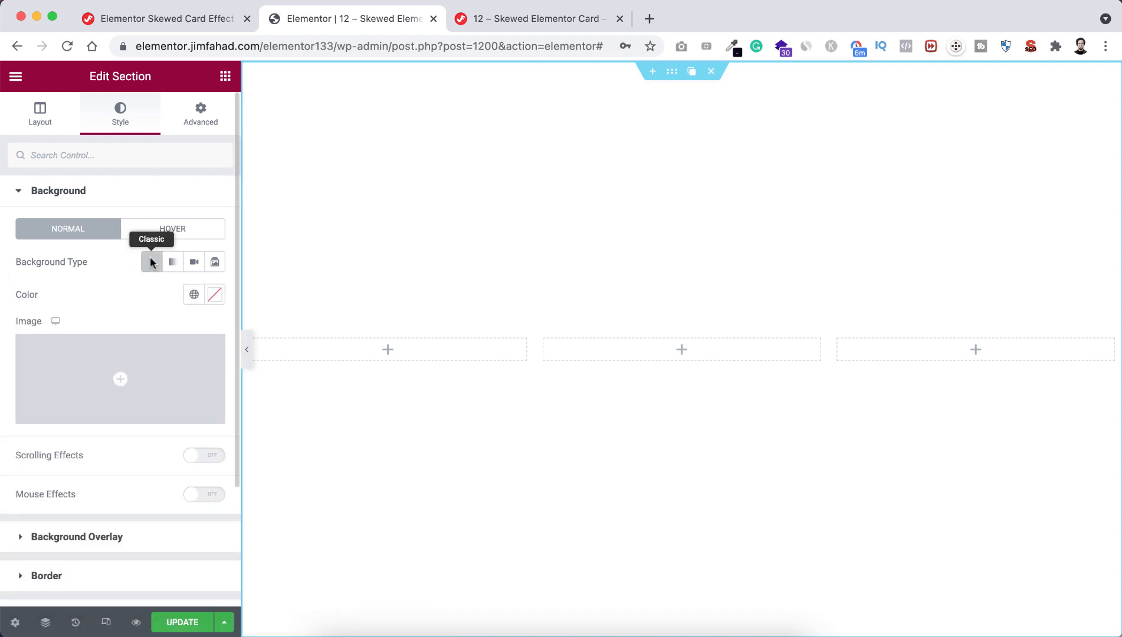
left_click(194, 294)
scroll(154, 477, "down", 2)
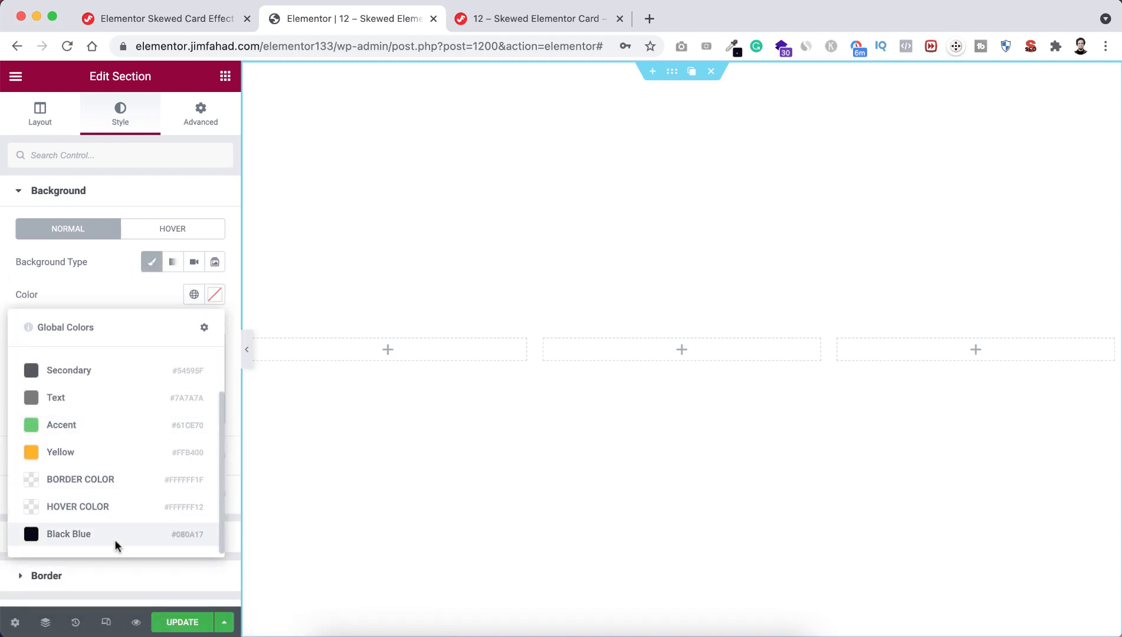
left_click(115, 538)
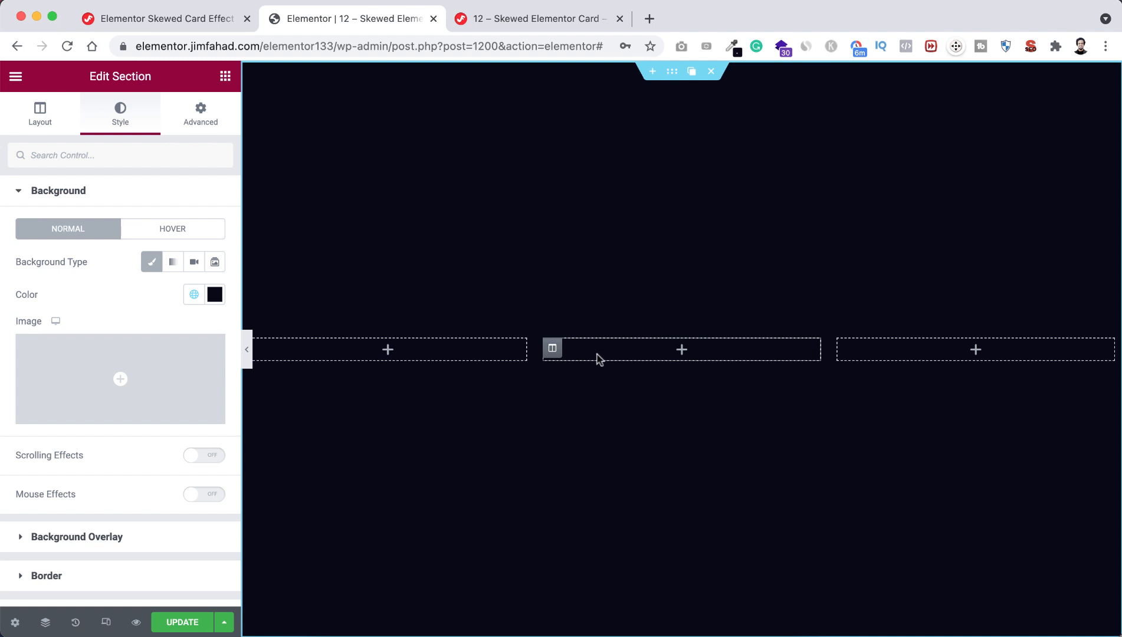
Step: Set the middle column's padding to 30 px on all sides
left_click(551, 350)
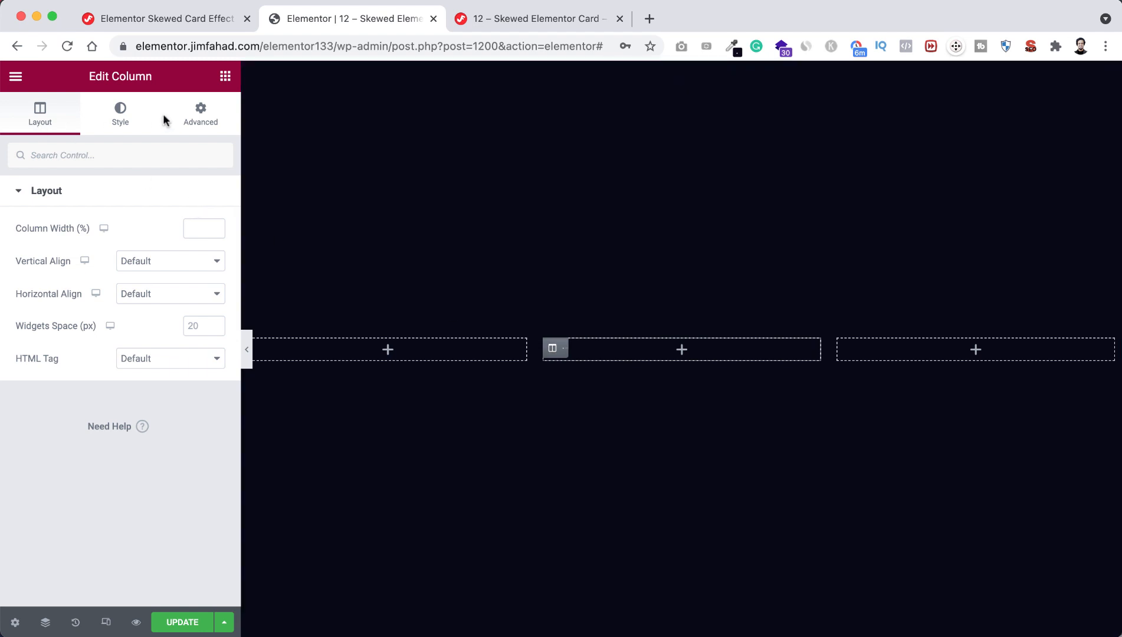
left_click(192, 119)
left_click(33, 309)
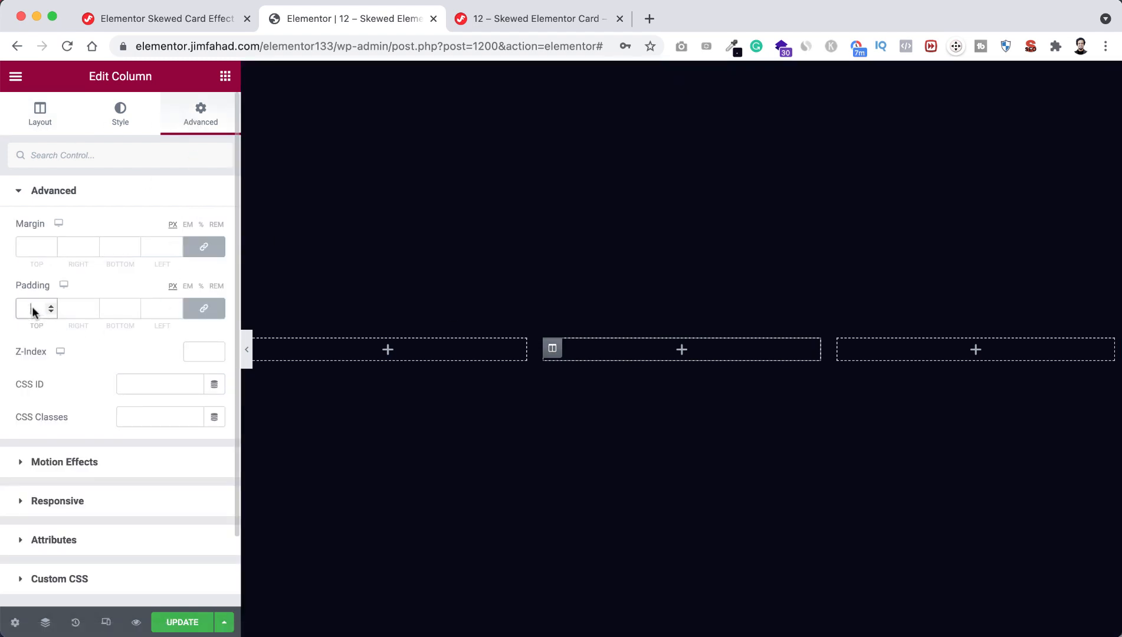
type("30")
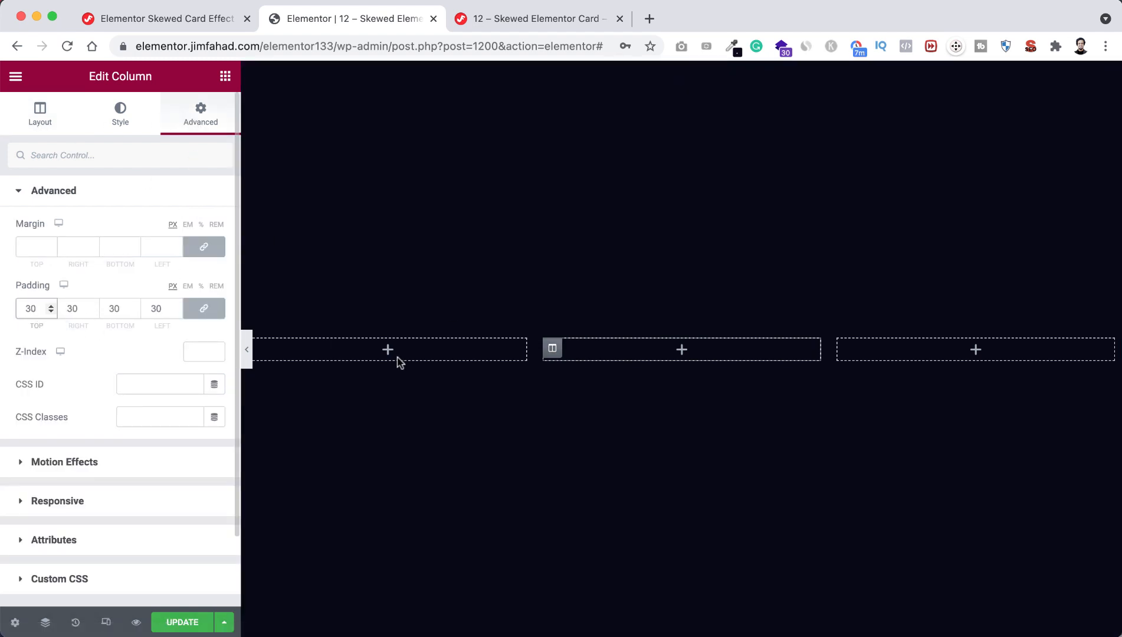
Step: Insert an inner section into the middle column and delete its second column to leave a single one
left_click(681, 352)
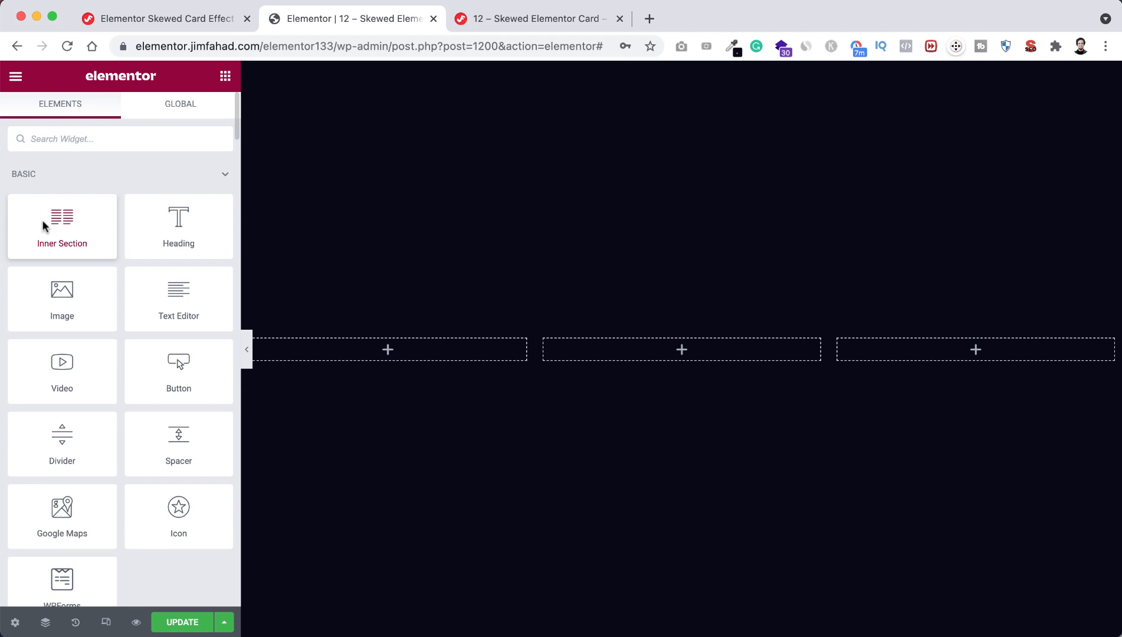
left_click_drag(43, 226, 651, 352)
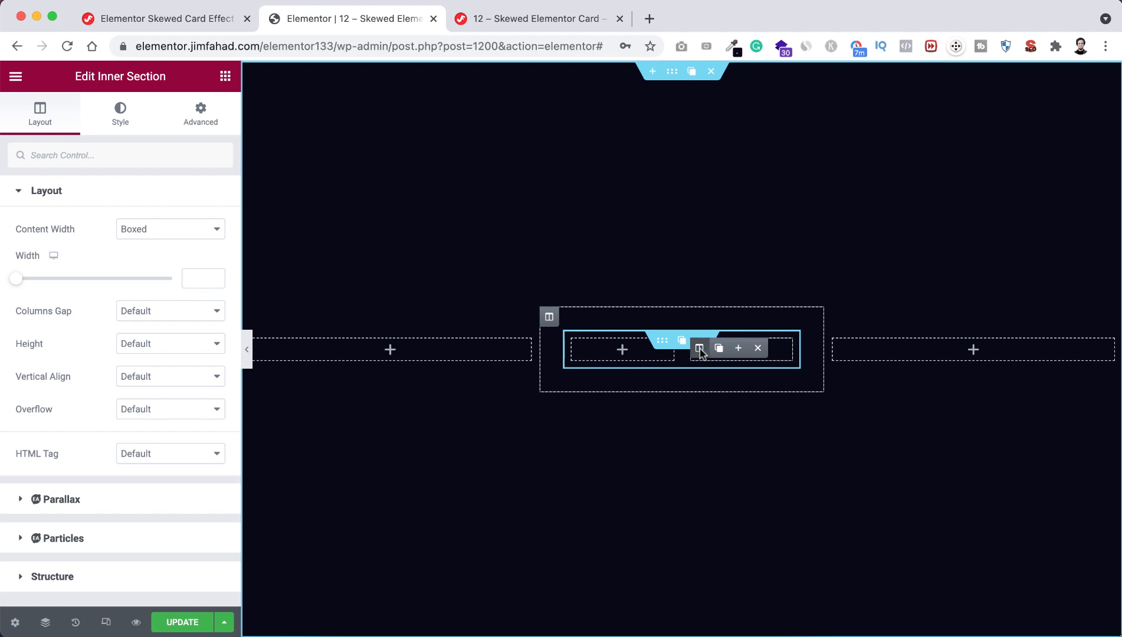
left_click(757, 349)
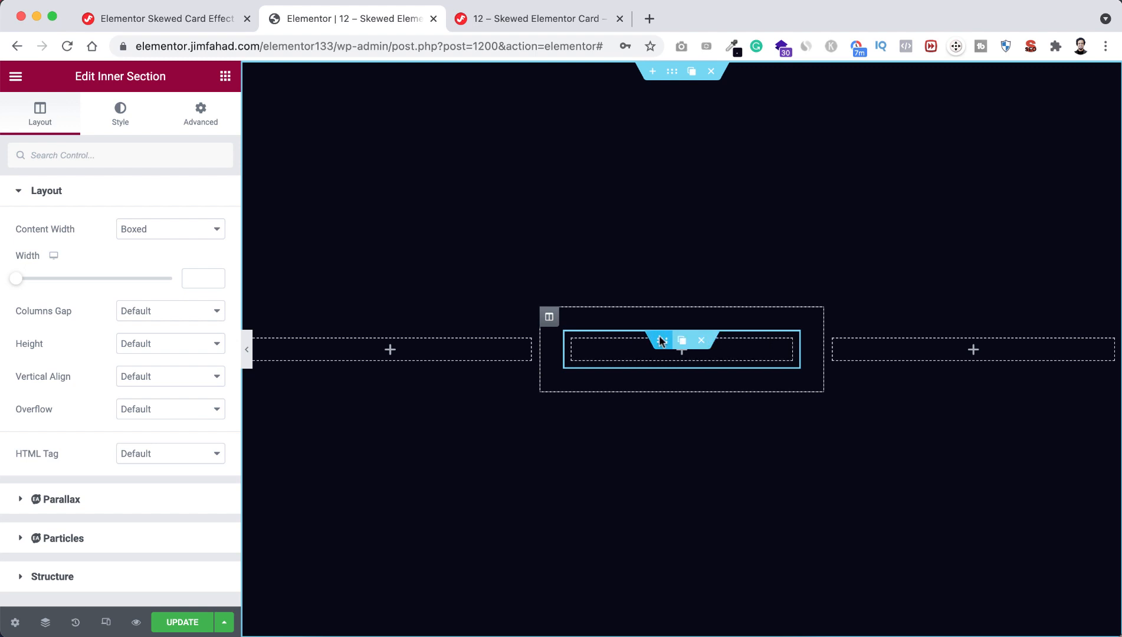
Step: Add a Heading widget to the inner section's column with the title 01, aligned to the center
left_click(630, 353)
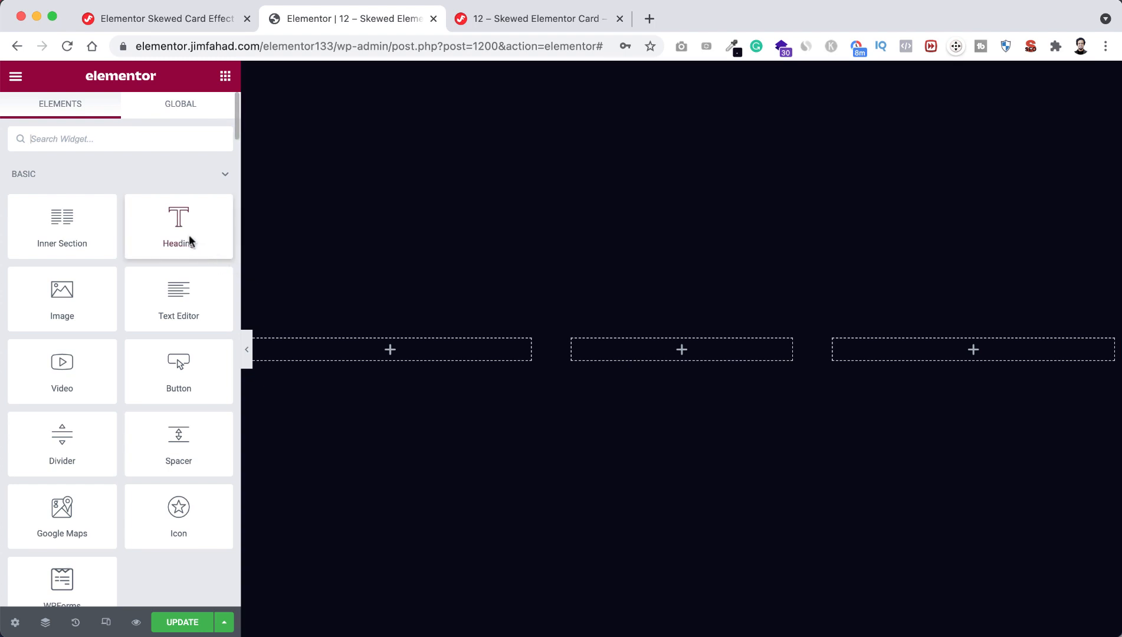
left_click_drag(175, 226, 703, 351)
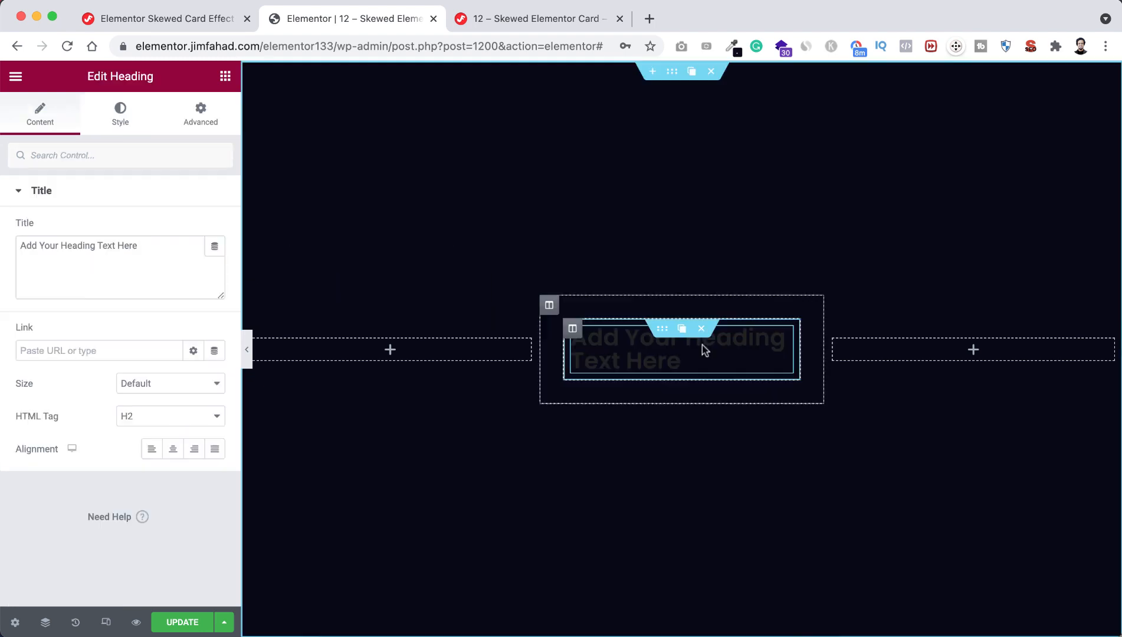
left_click_drag(158, 249, 1, 243)
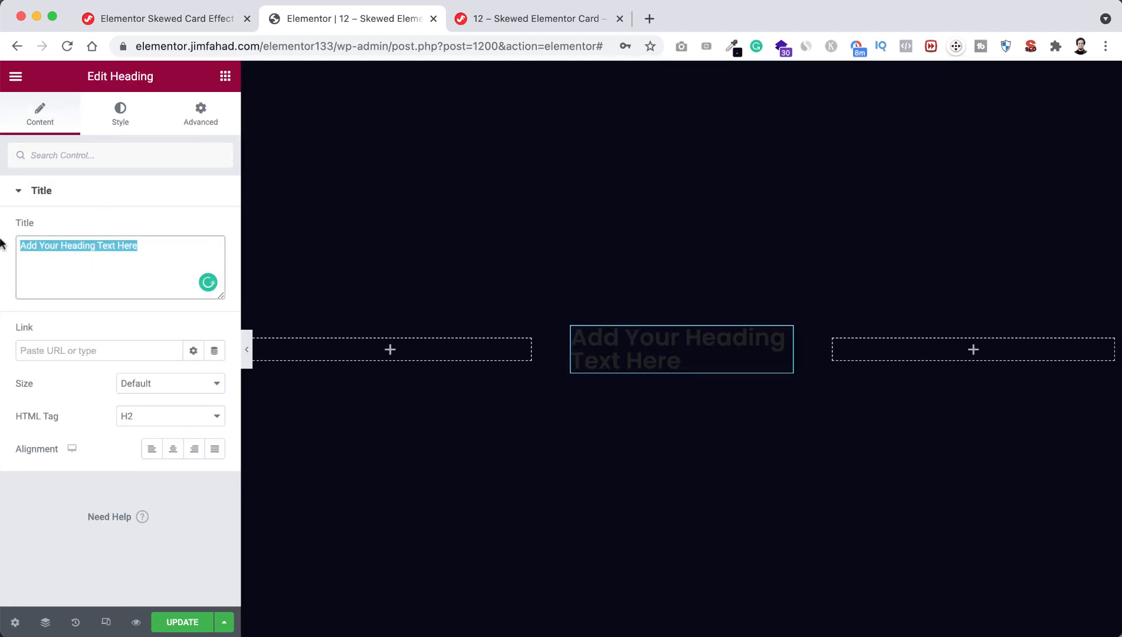
type("01")
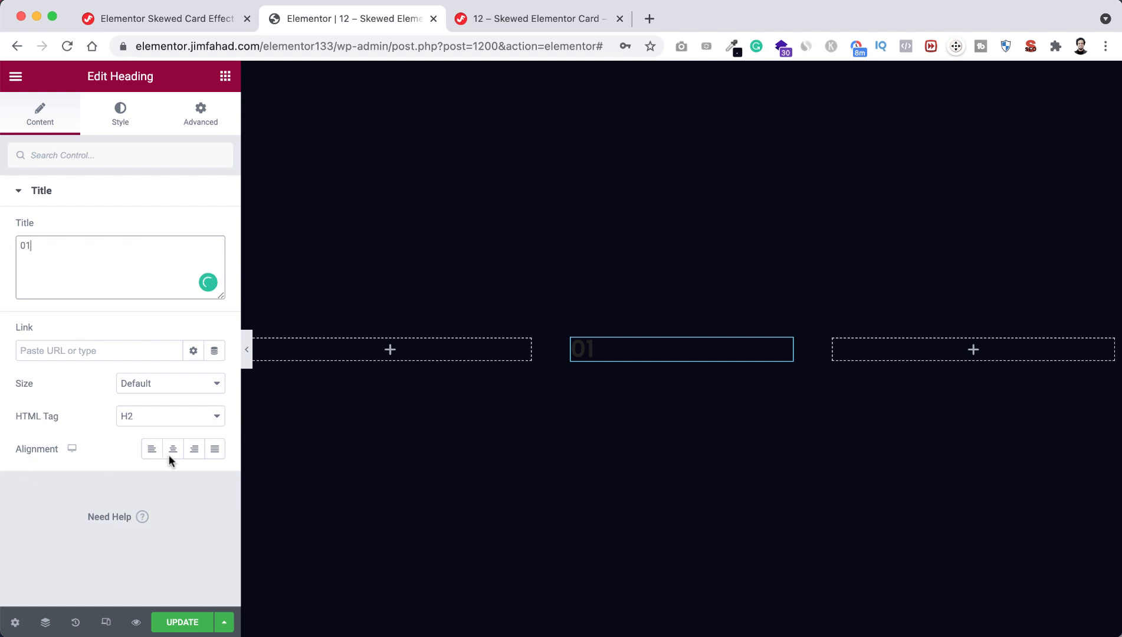
left_click(175, 450)
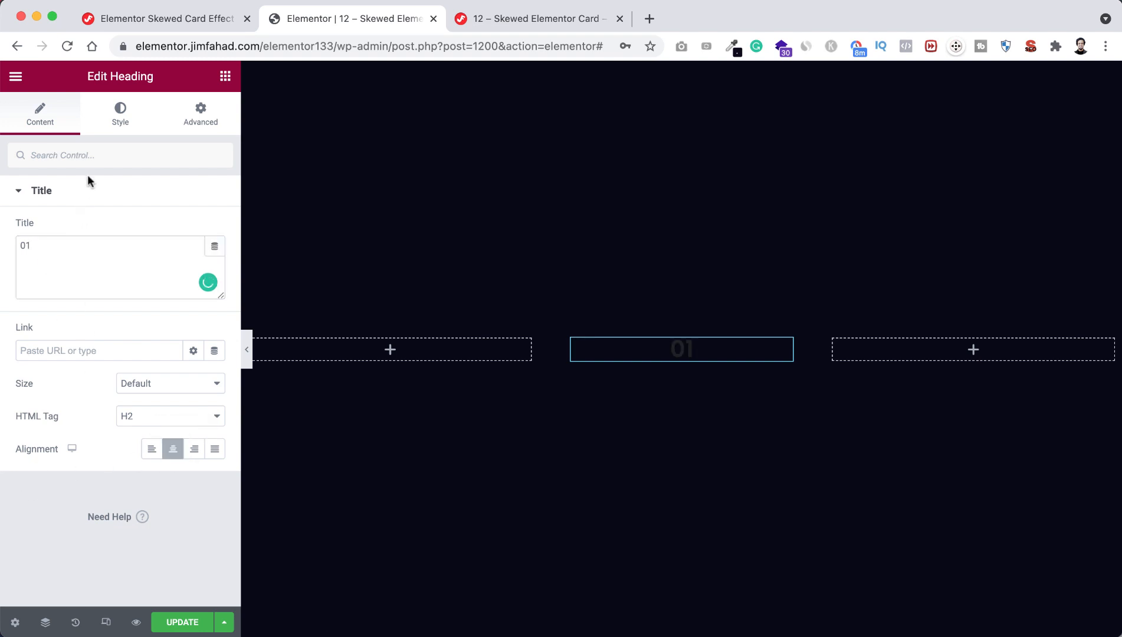
Step: Style the 01 heading with text color #E3E3E3 and a font size of 142 px
left_click(124, 111)
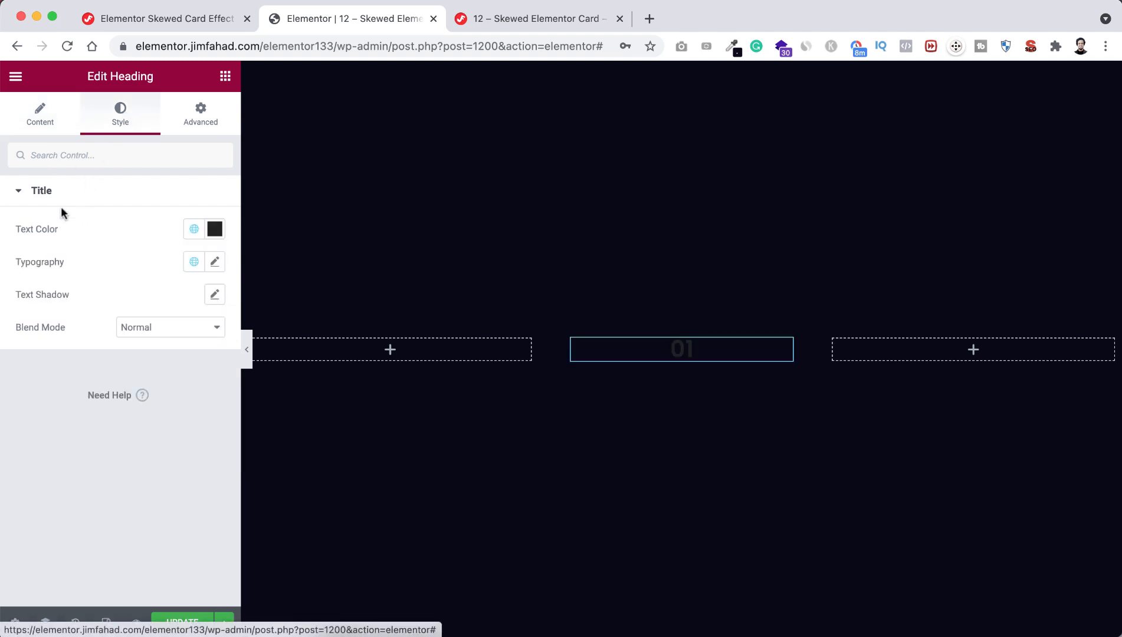
left_click(215, 229)
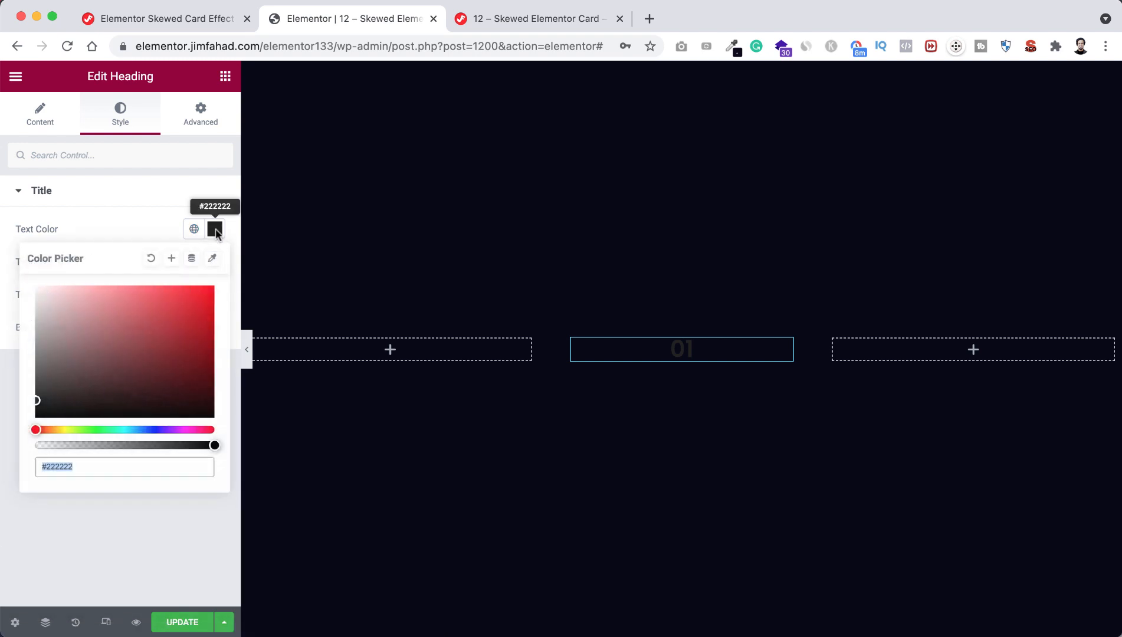
left_click(38, 295)
left_click_drag(37, 295, 36, 300)
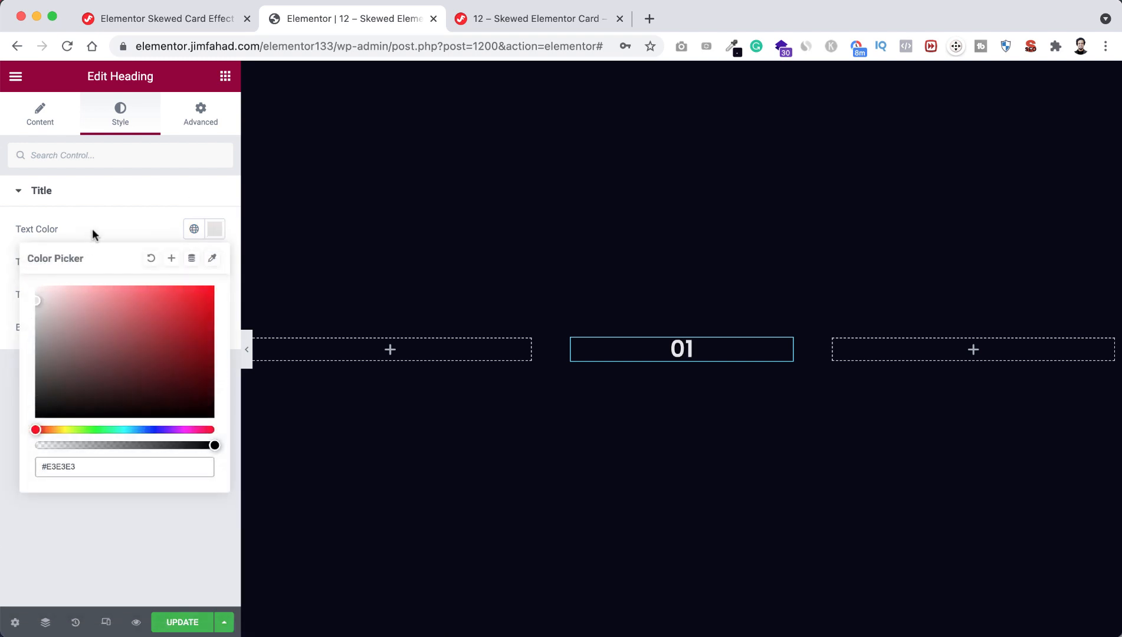
left_click(92, 233)
left_click(214, 261)
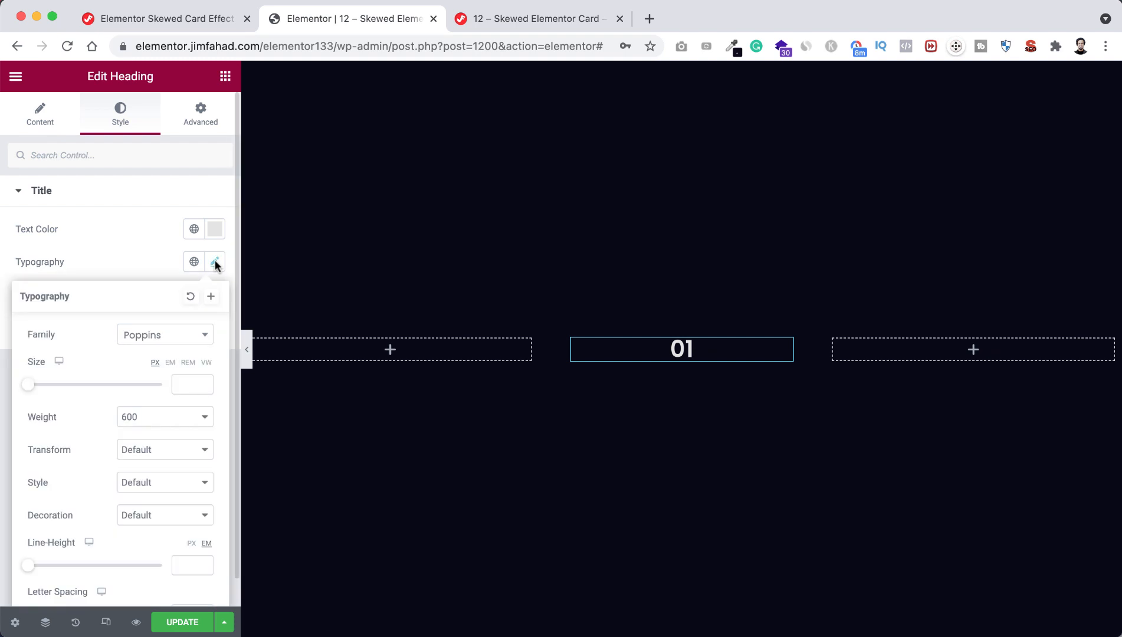
left_click(185, 386)
type("142")
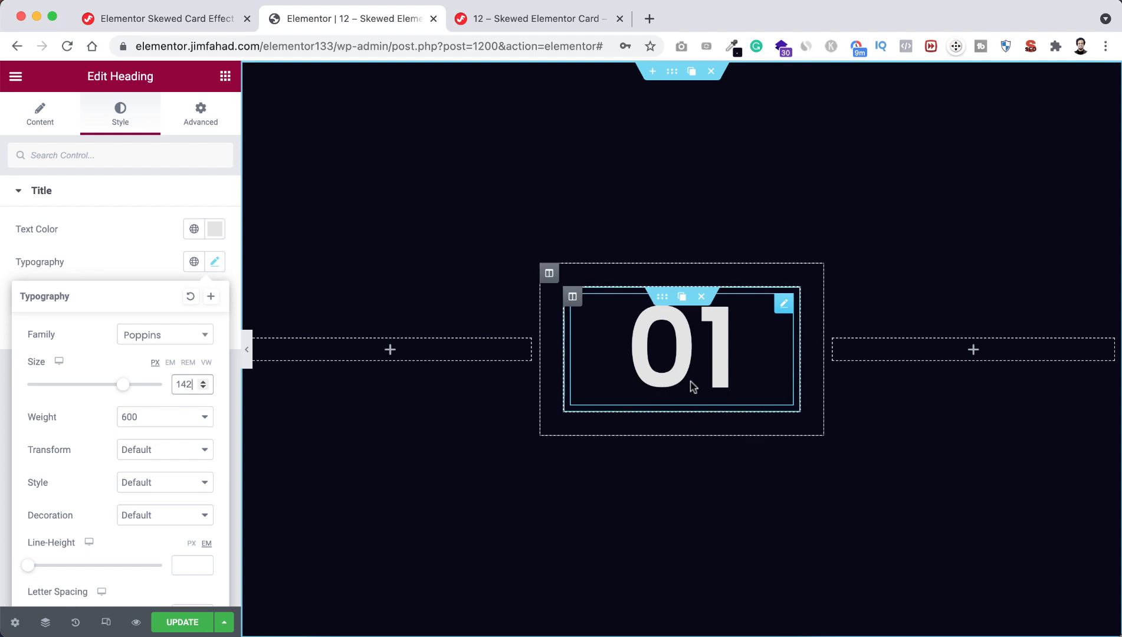
Step: Add a Text Editor widget below the heading and replace its text with two lorem ipsum paragraphs, the second starting "Pulvinar dapibus leo"
left_click(224, 76)
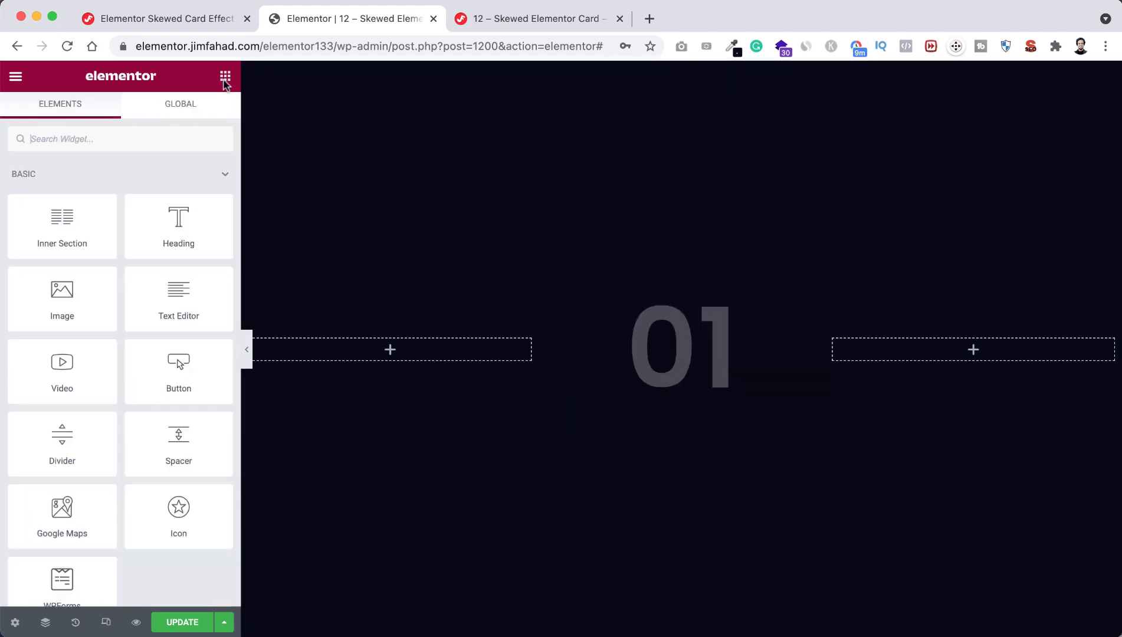
left_click_drag(158, 302, 676, 394)
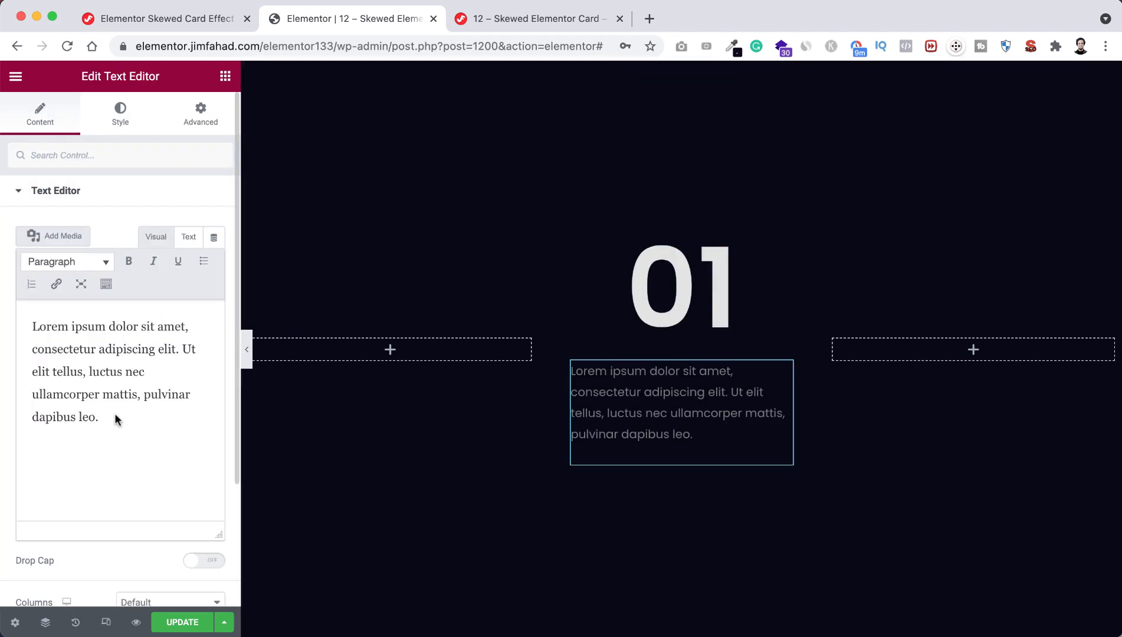
left_click_drag(115, 413, 27, 318)
type("Lorem ipsum dolor sit amet, consectetur adipiscing elit. Ut elit tellus, luctus nec mattis. Pulvinar dapibus leo.Lorem ipsum dolor sit amet, adipiscing elit. Ut elit tellus.")
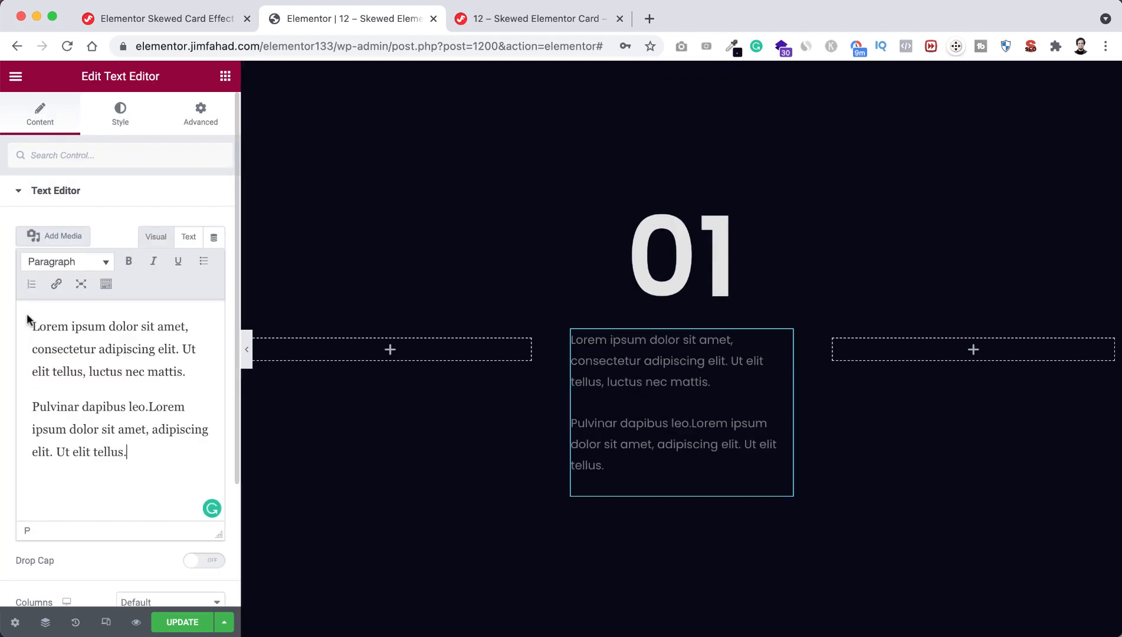
Step: Center the paragraph text below the heading and set its text color to #D1D1D1
left_click(122, 113)
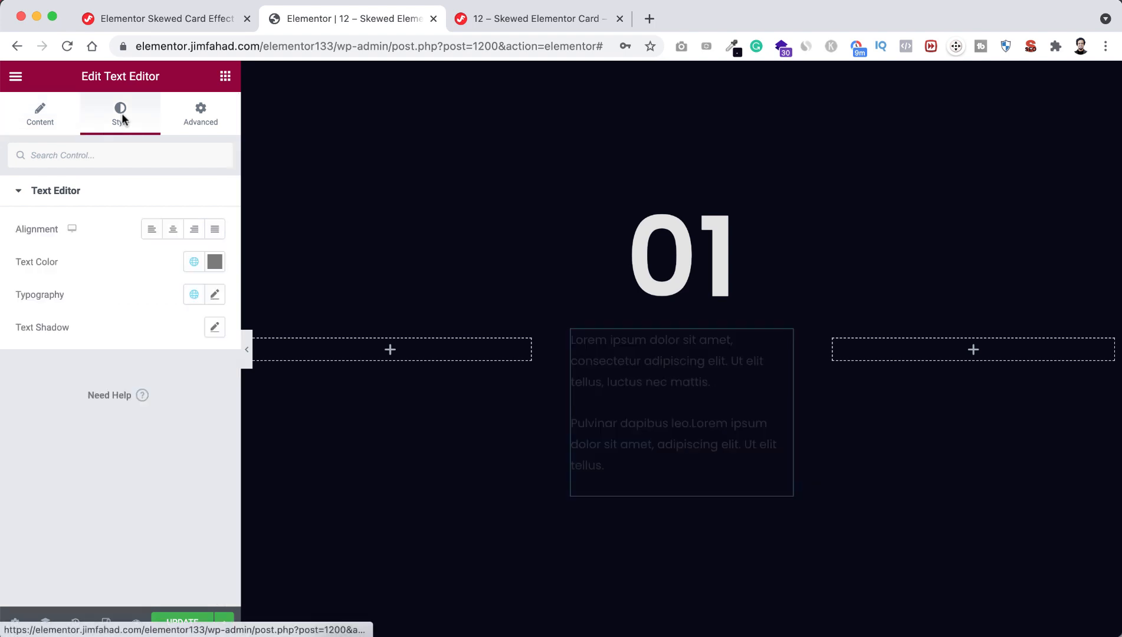
left_click(168, 232)
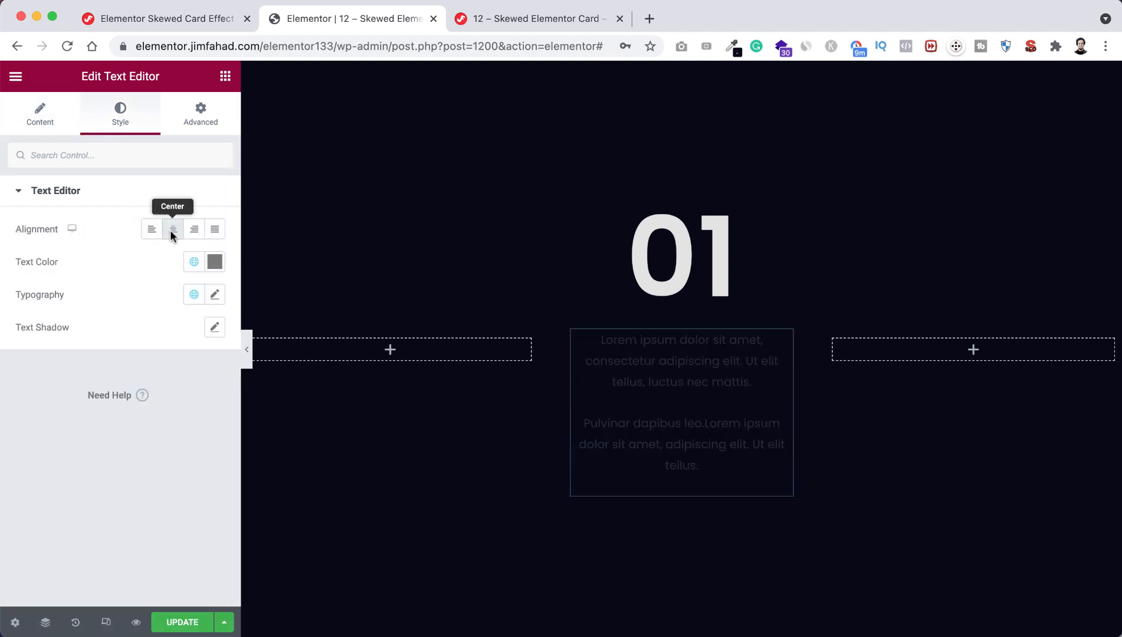
left_click(214, 261)
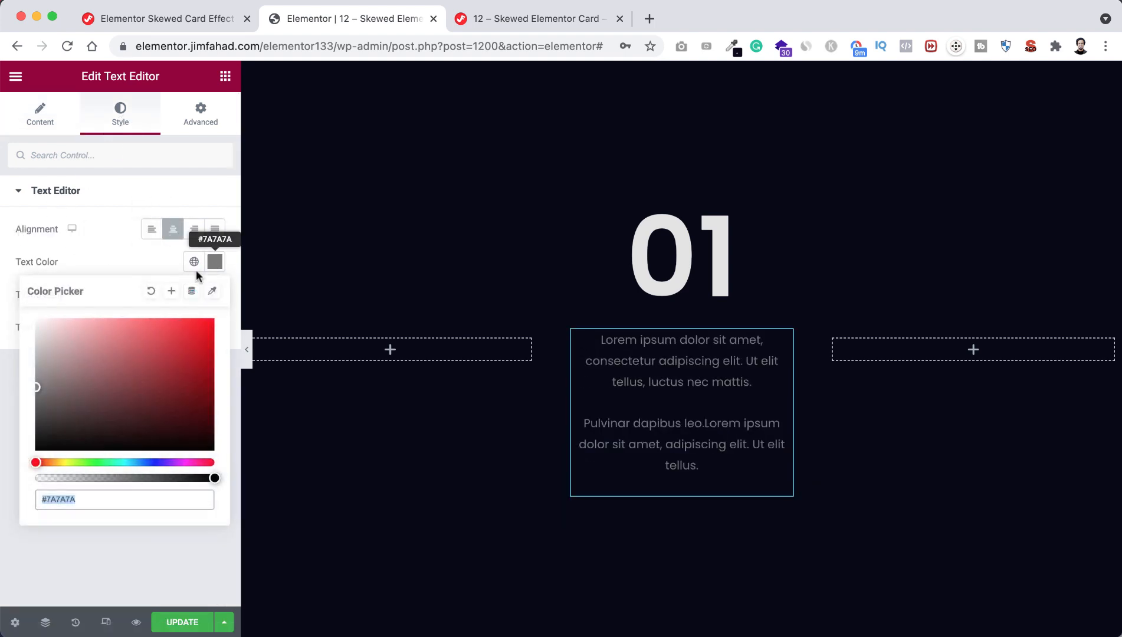
left_click(36, 340)
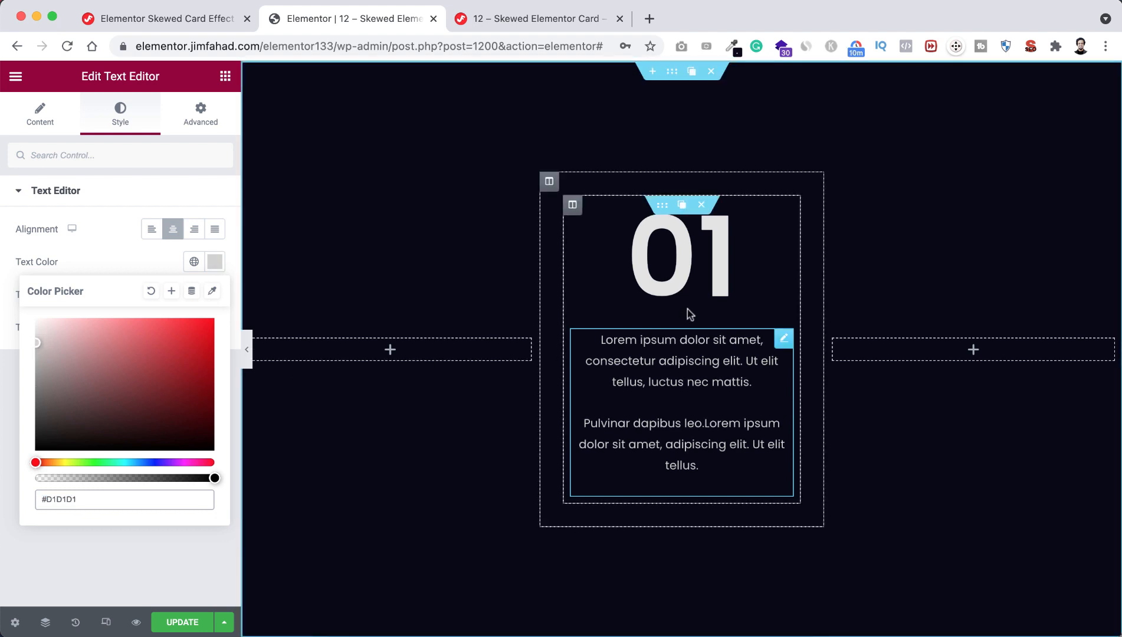
Step: Give the inner section's column a classic background using the global color Black Blue
left_click(571, 206)
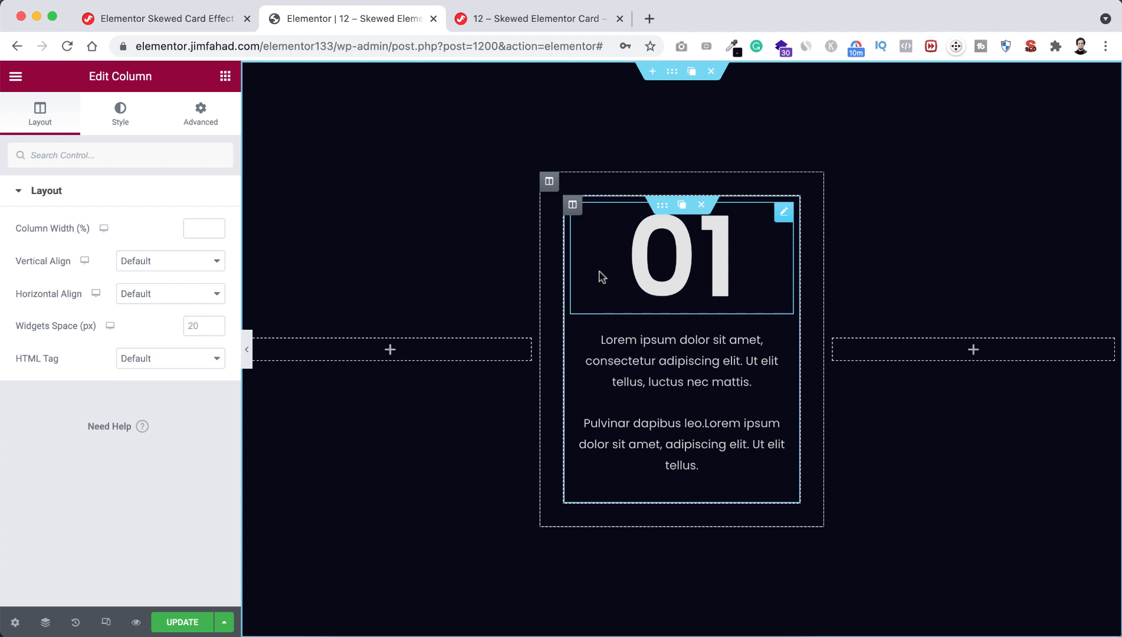
left_click(116, 112)
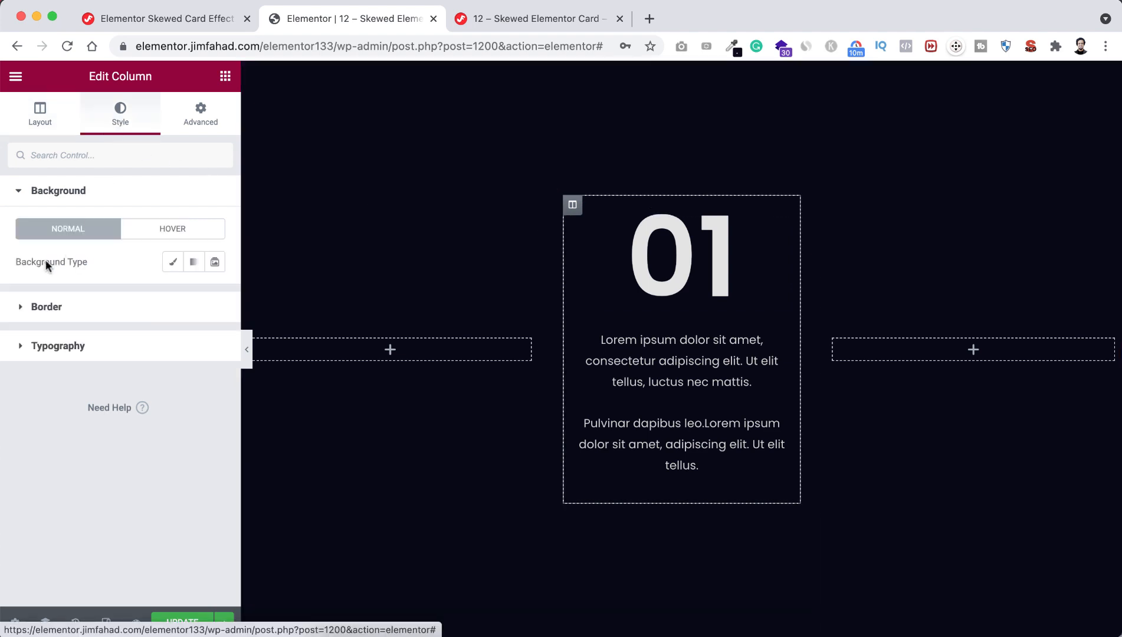
left_click(170, 262)
left_click(194, 294)
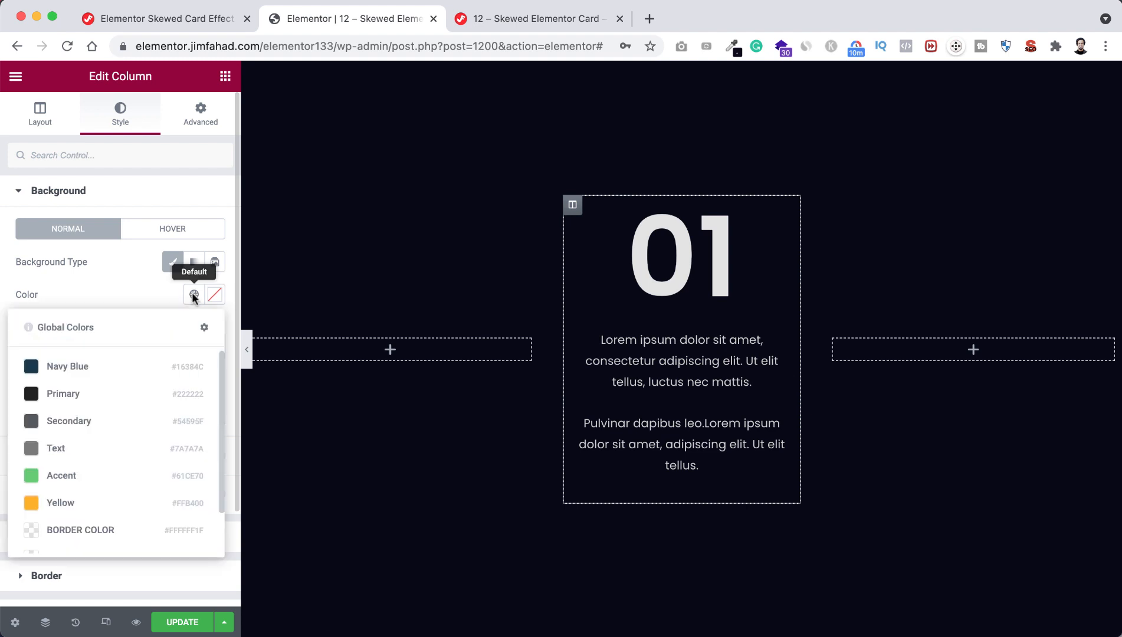
scroll(144, 423, "down", 2)
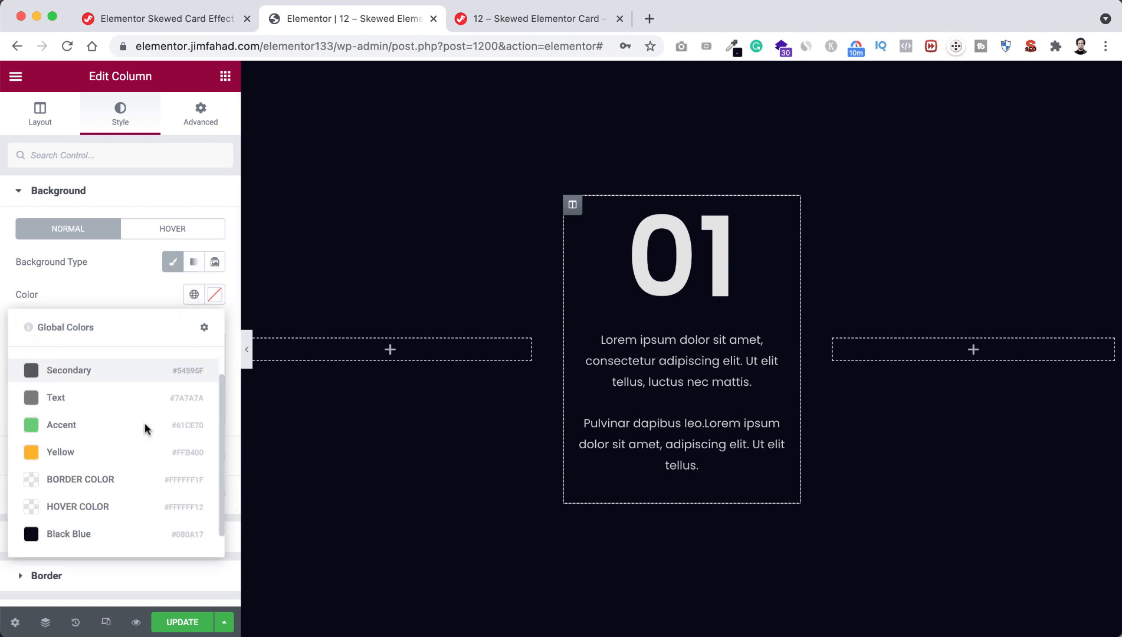
left_click(84, 532)
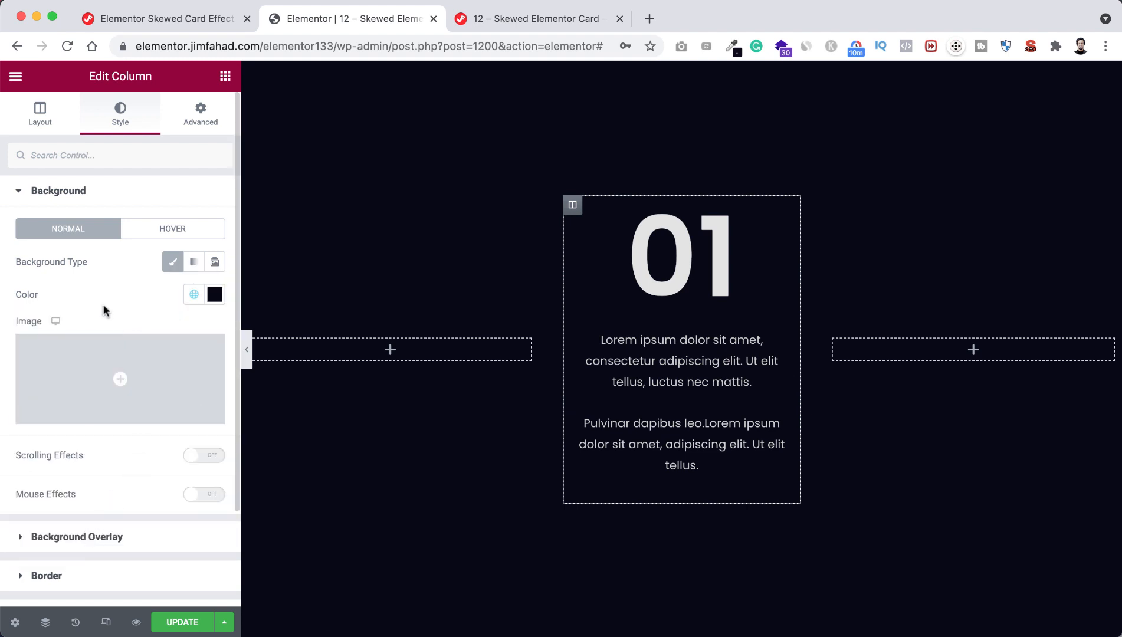
Step: Set the column's unlinked padding to 40 px top, 30 px right, 20 px bottom and 30 px left
left_click(202, 112)
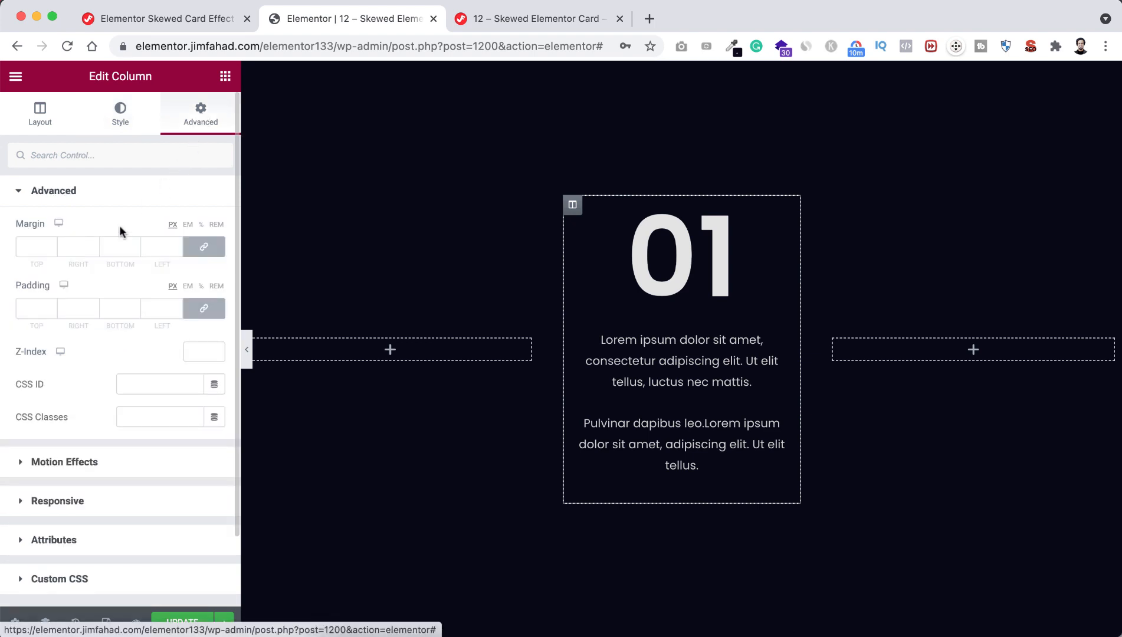
left_click(204, 308)
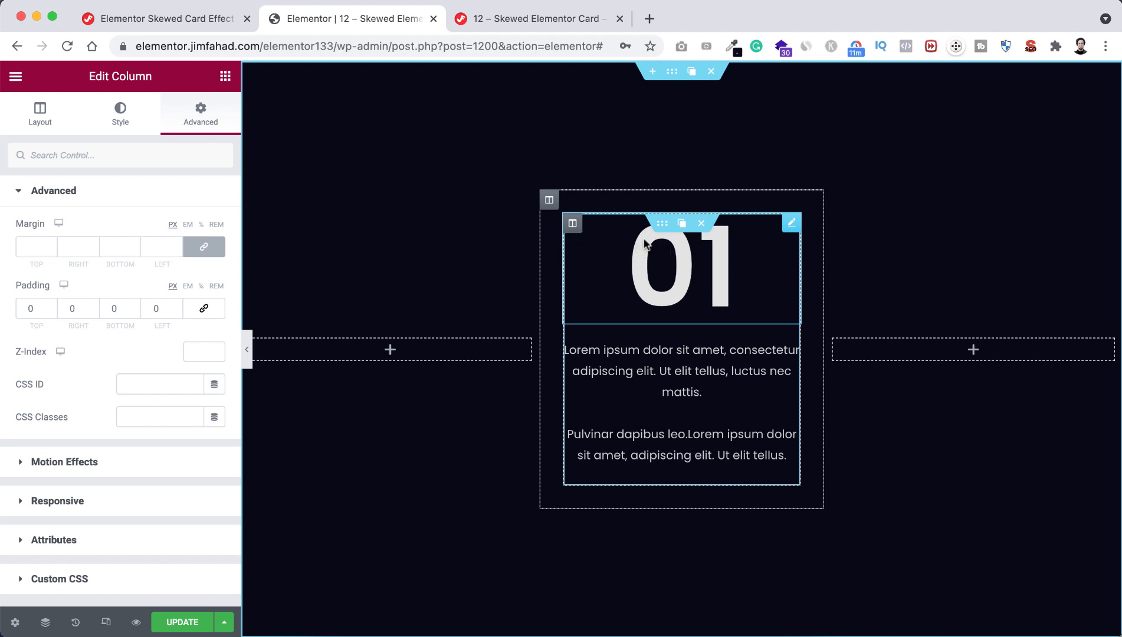
left_click(27, 311)
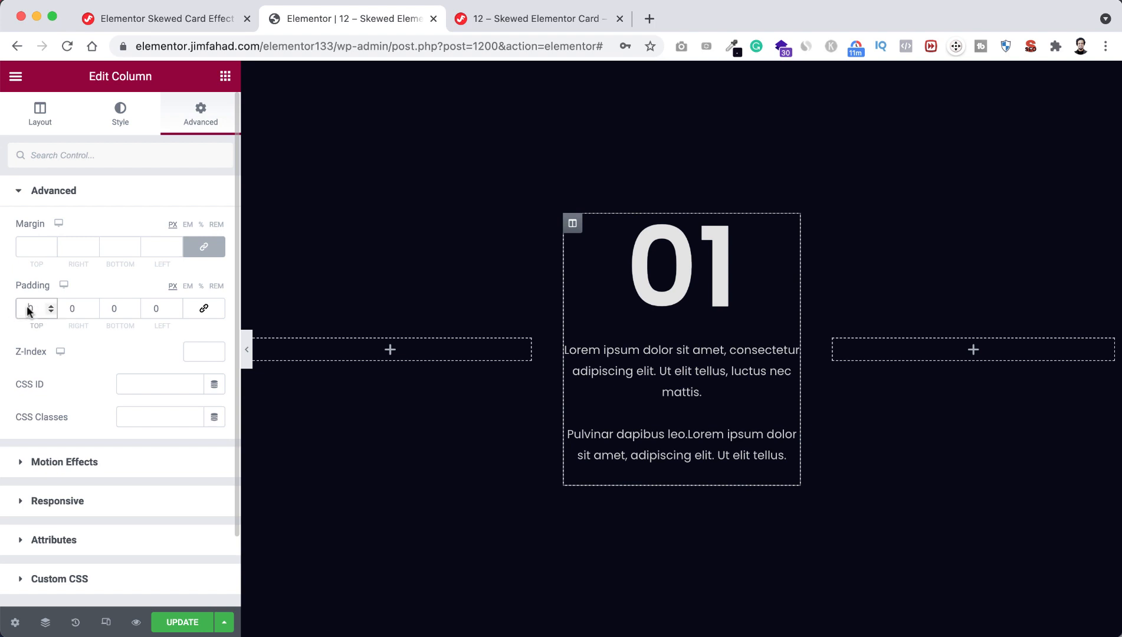
type("40")
left_click(69, 313)
type("3")
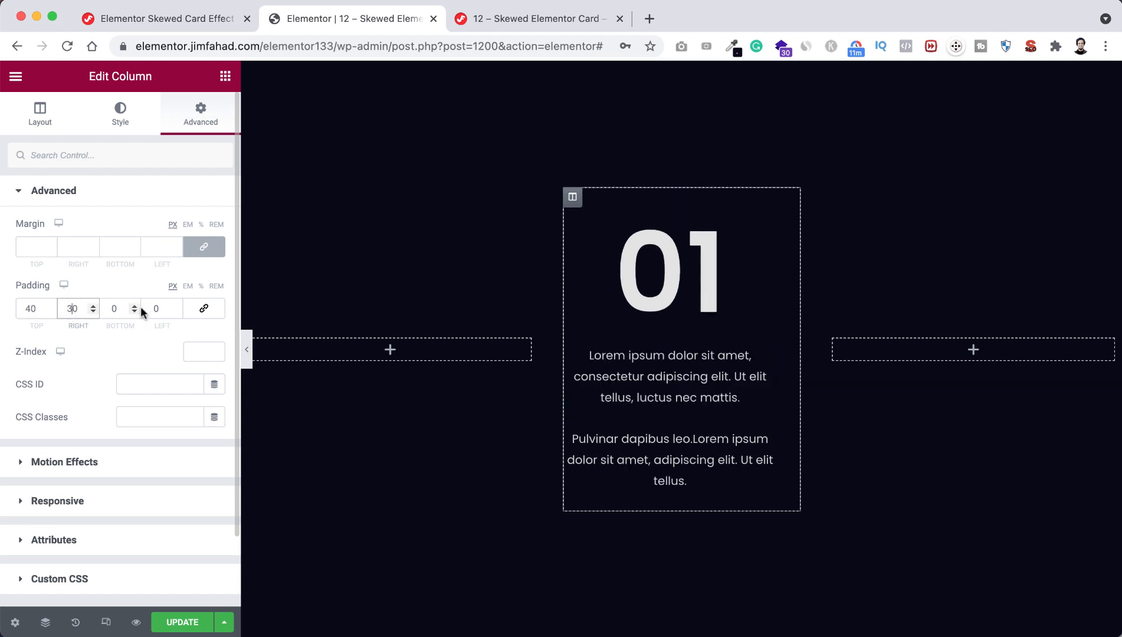
left_click(152, 310)
type("3")
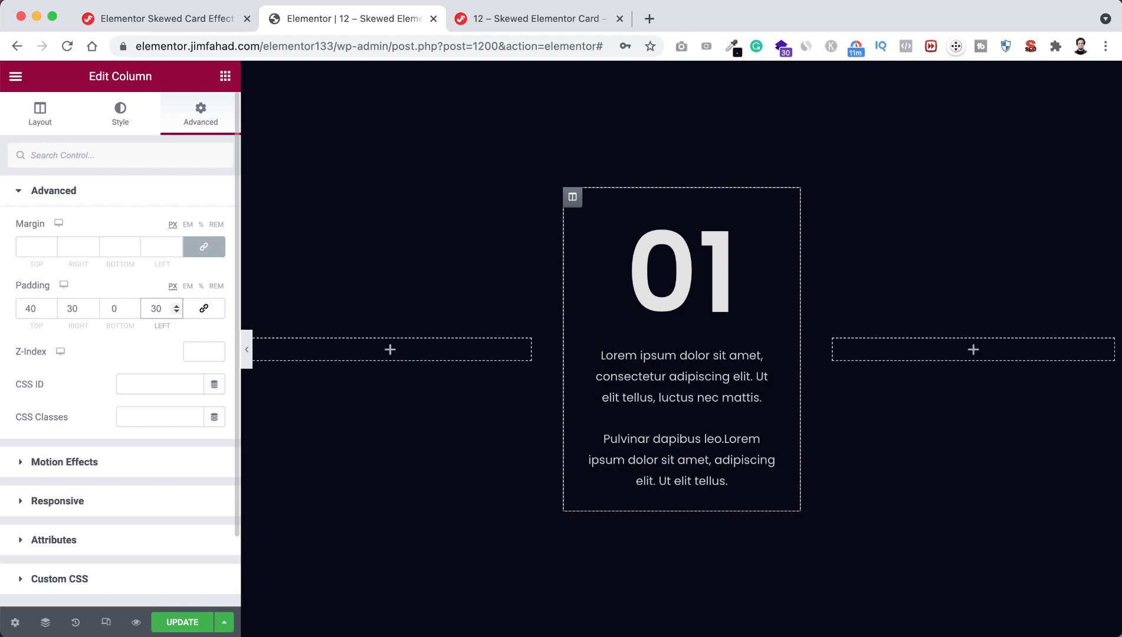
left_click(111, 312)
type("2")
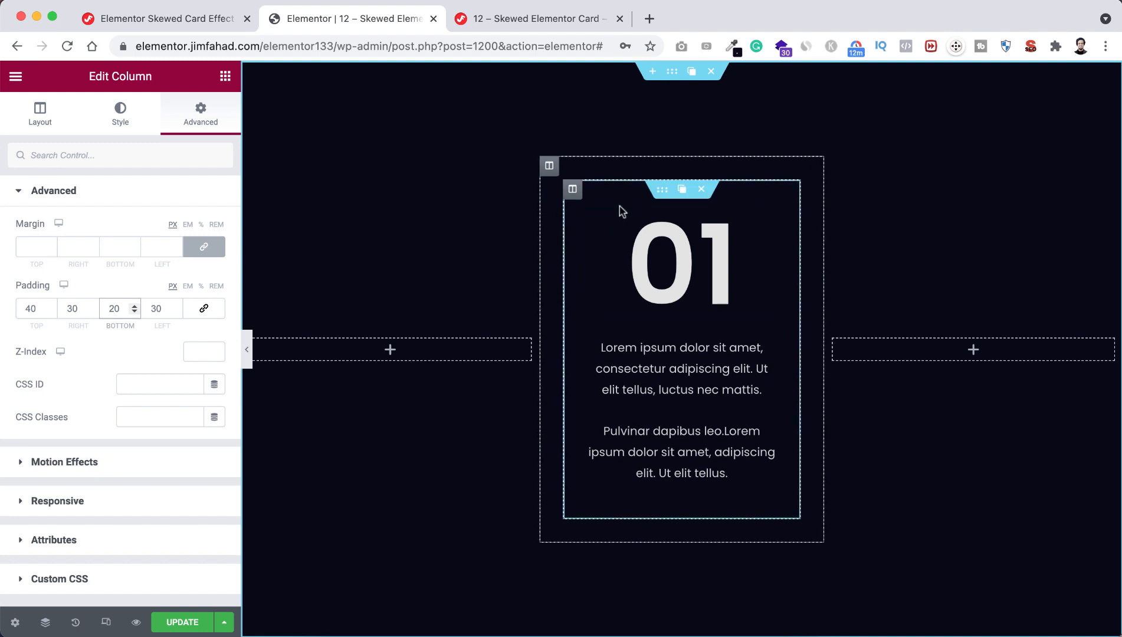
Step: Open the Custom CSS editor of the inner section that holds the 01 card
left_click(662, 190)
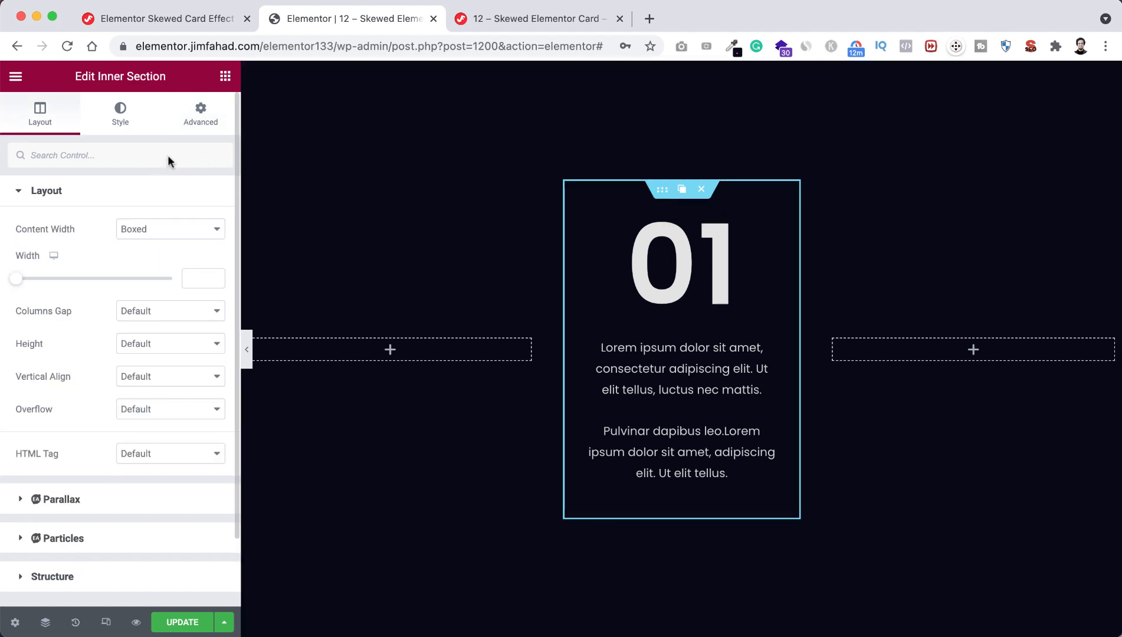
left_click(203, 114)
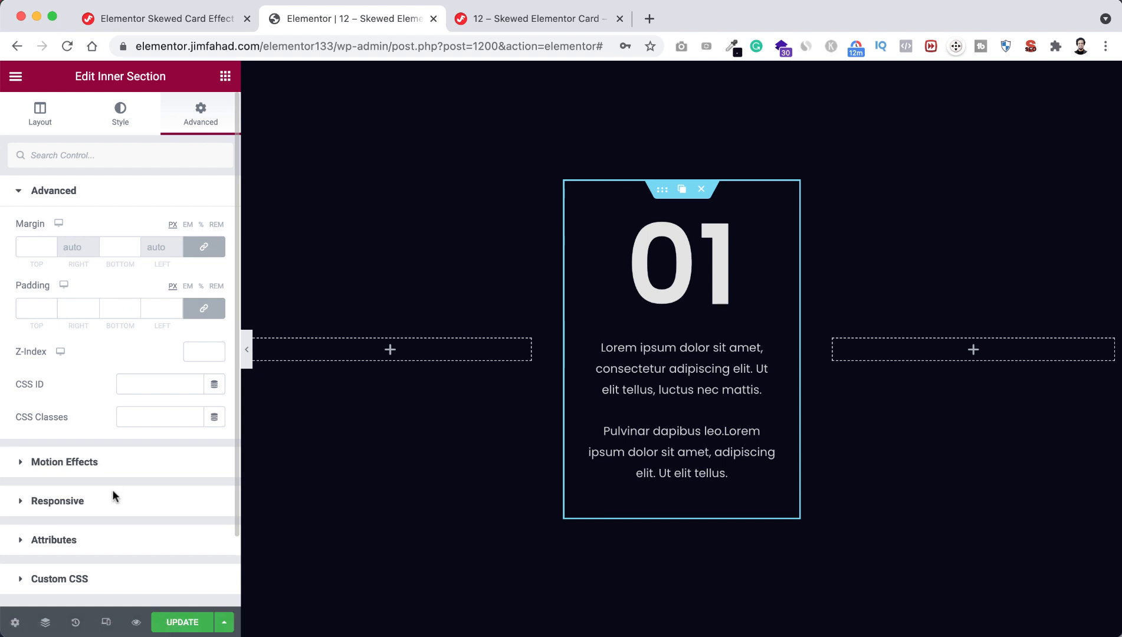
scroll(113, 493, "down", 2)
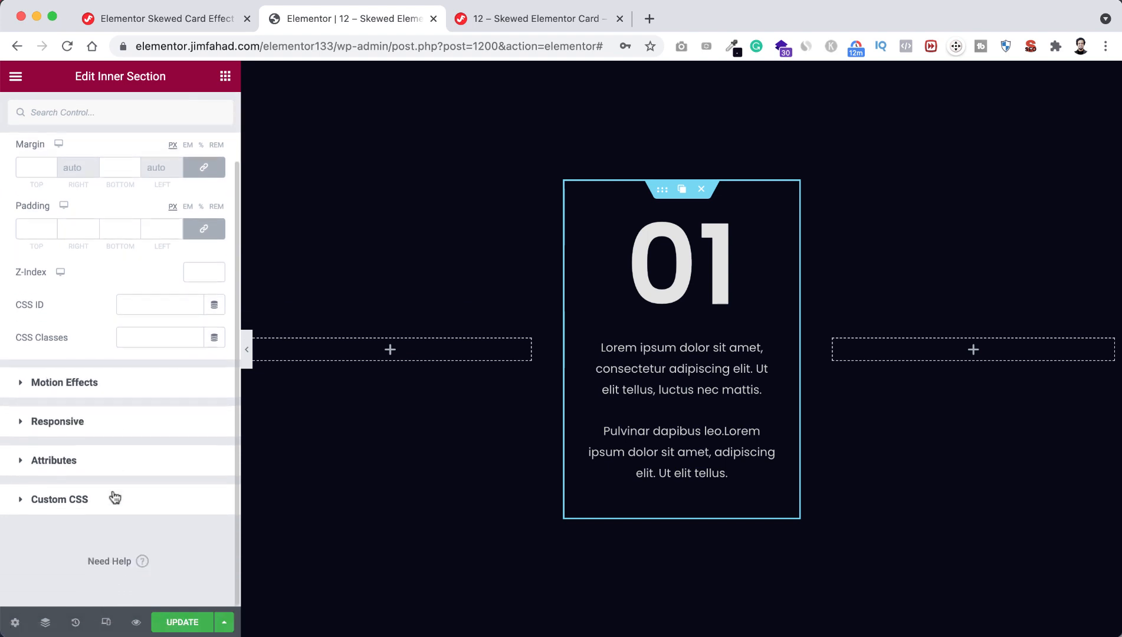
left_click(70, 498)
left_click(80, 424)
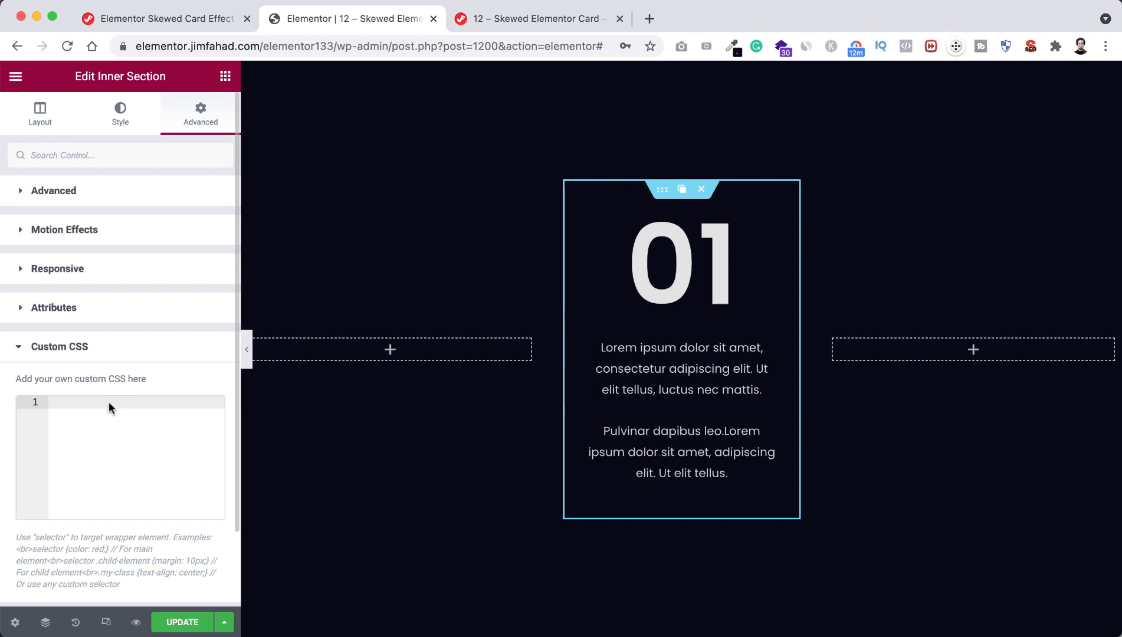
Step: Switch to the Elementor skewed card tutorial page and copy the Skewed Effect CSS from :root through the selector::before, selector::after rule
left_click(161, 18)
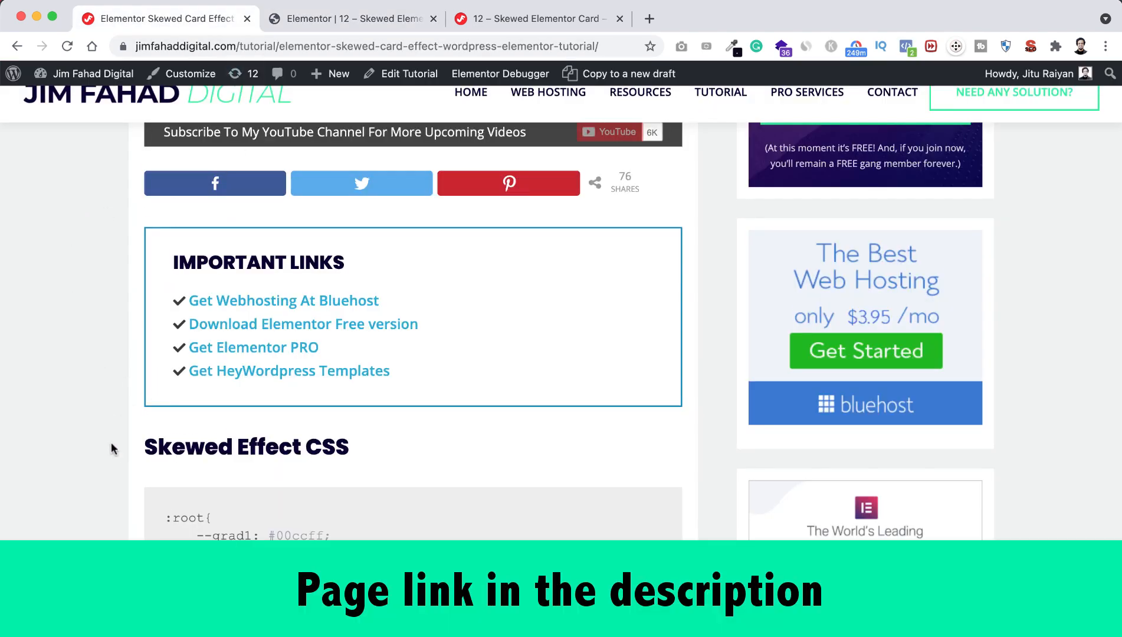
scroll(111, 448, "down", 2)
scroll(111, 443, "up", 1)
scroll(111, 443, "down", 4)
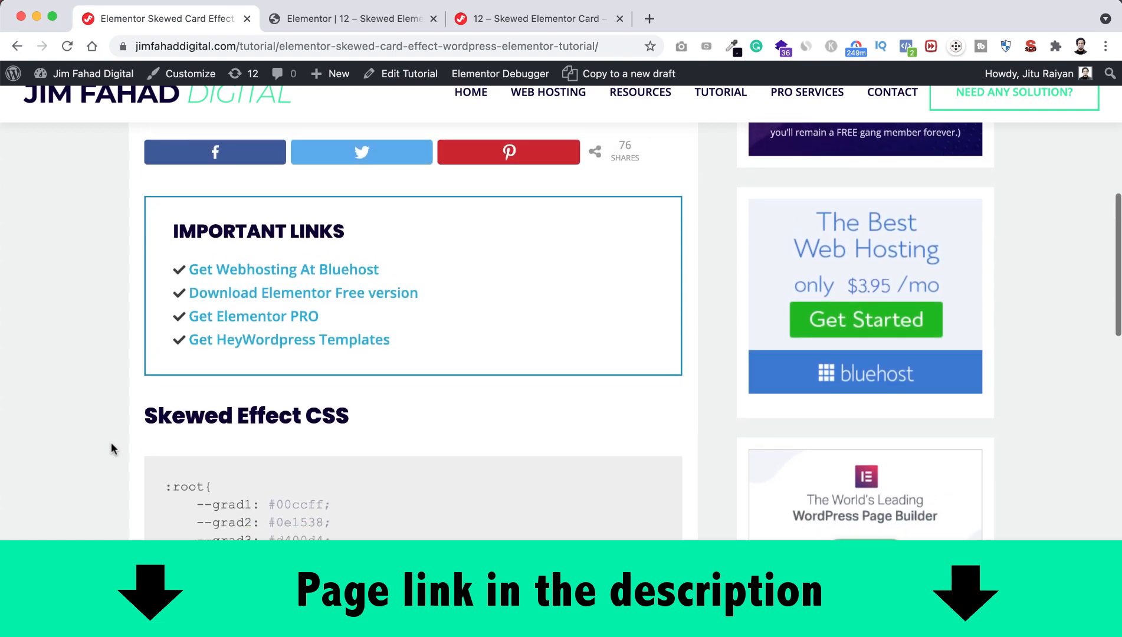
scroll(112, 449, "down", 2)
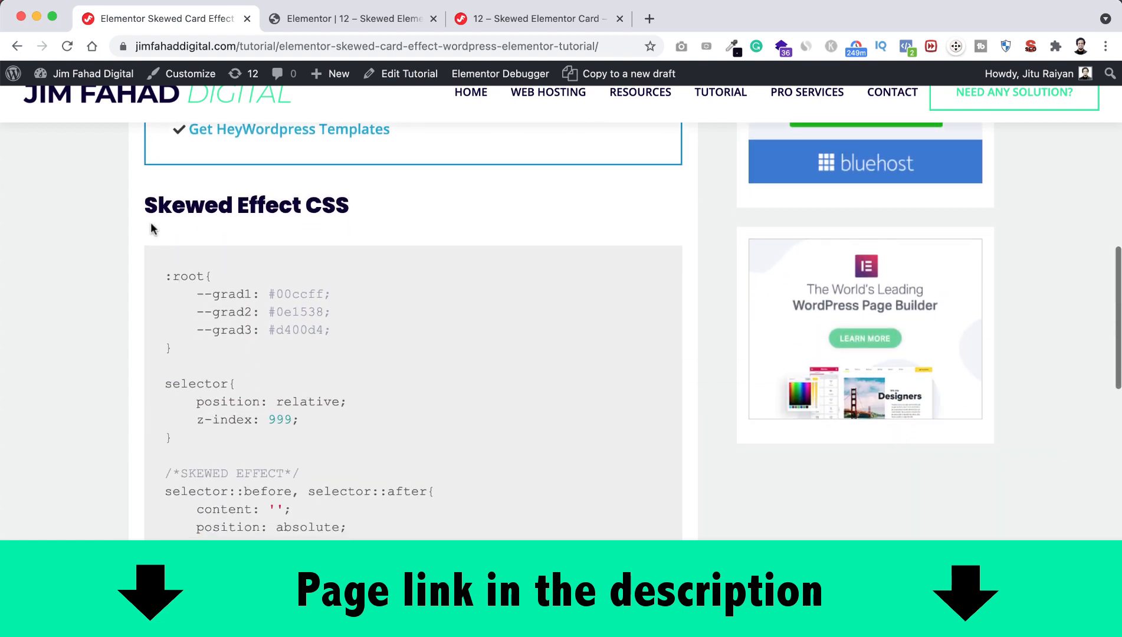
scroll(304, 428, "down", 4)
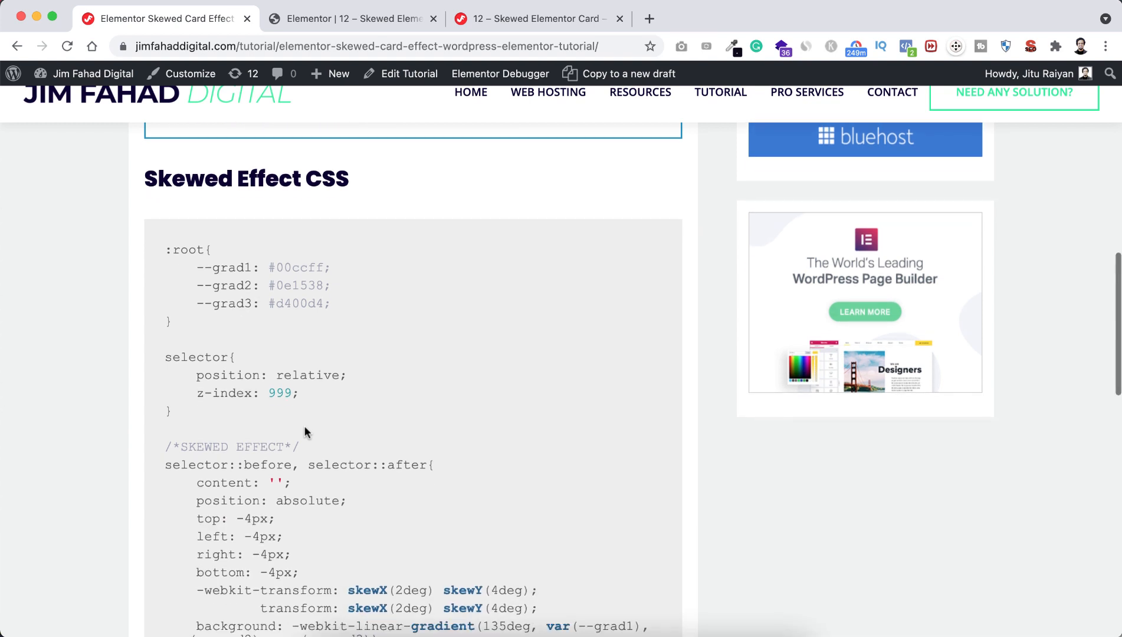
scroll(304, 432, "up", 1)
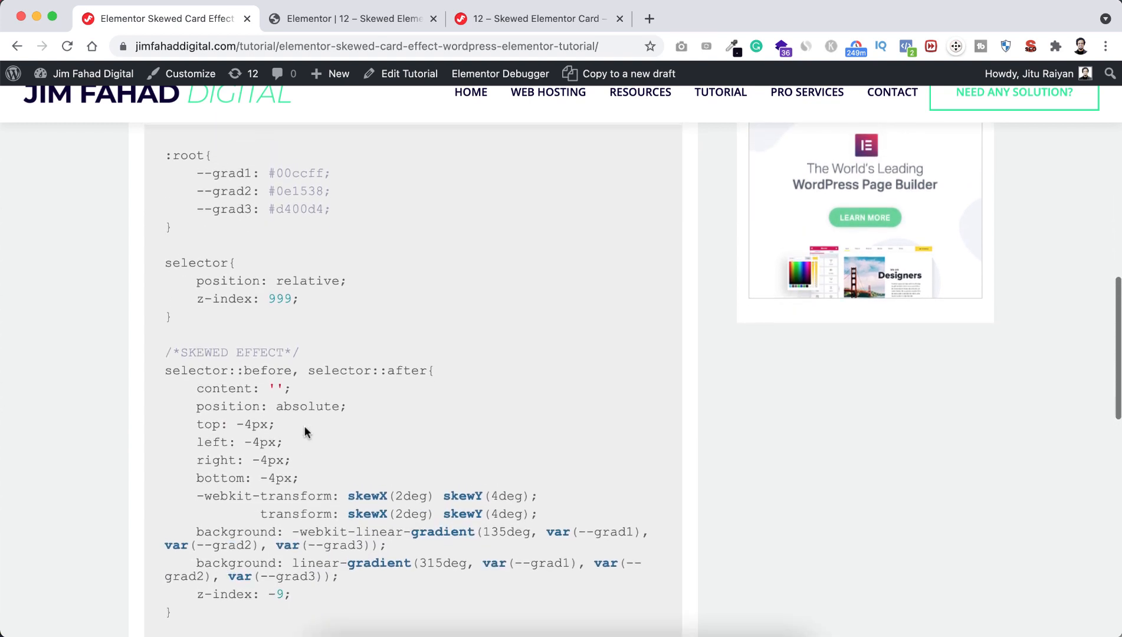
left_click_drag(160, 160, 205, 620)
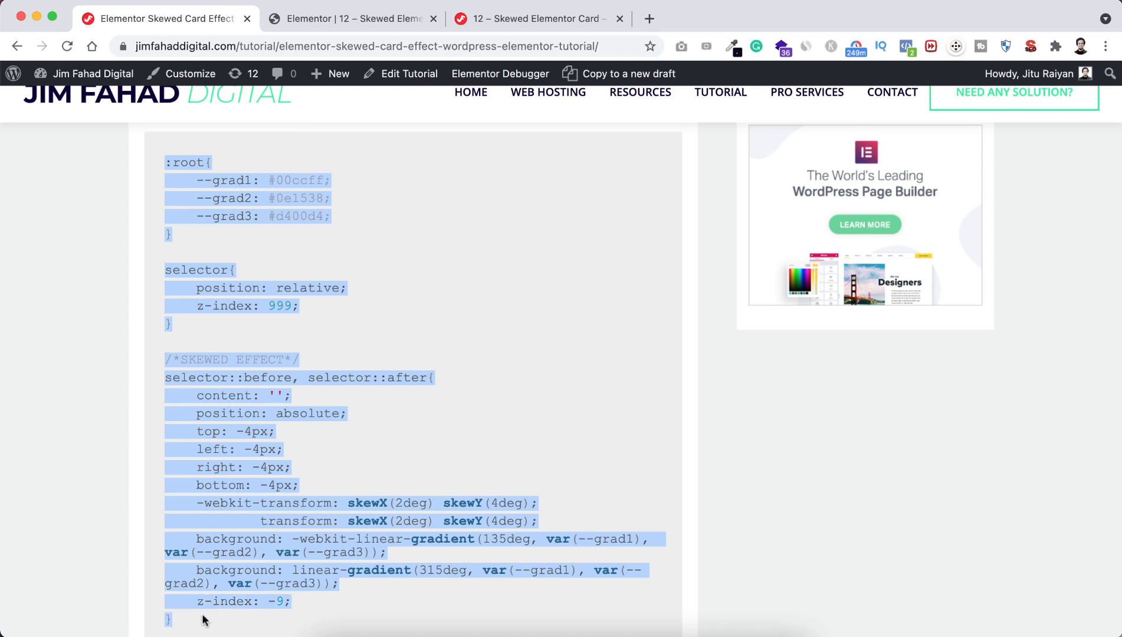
Step: Return to the Elementor editor and paste the copied Skewed Effect code into the inner section's custom CSS
left_click(335, 20)
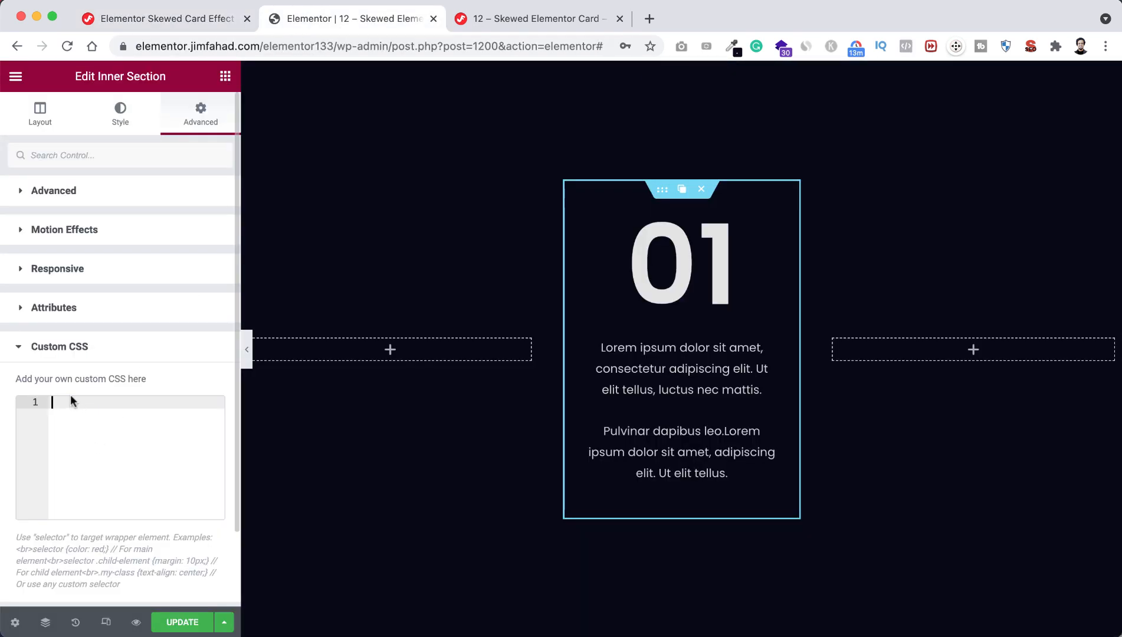
key("super+v")
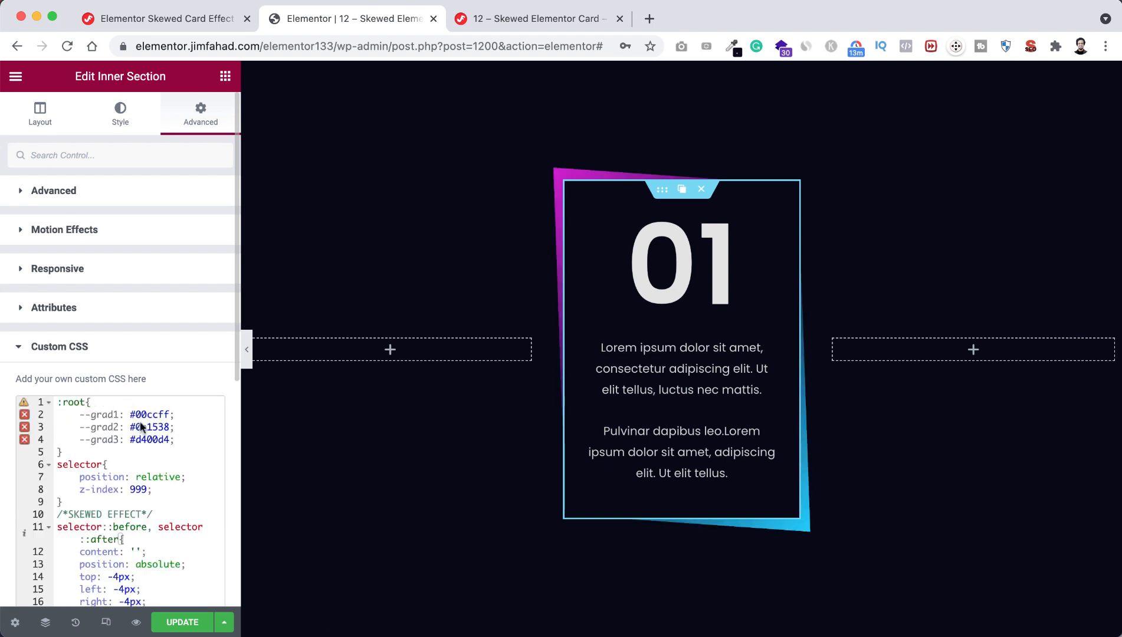
scroll(139, 421, "down", 3)
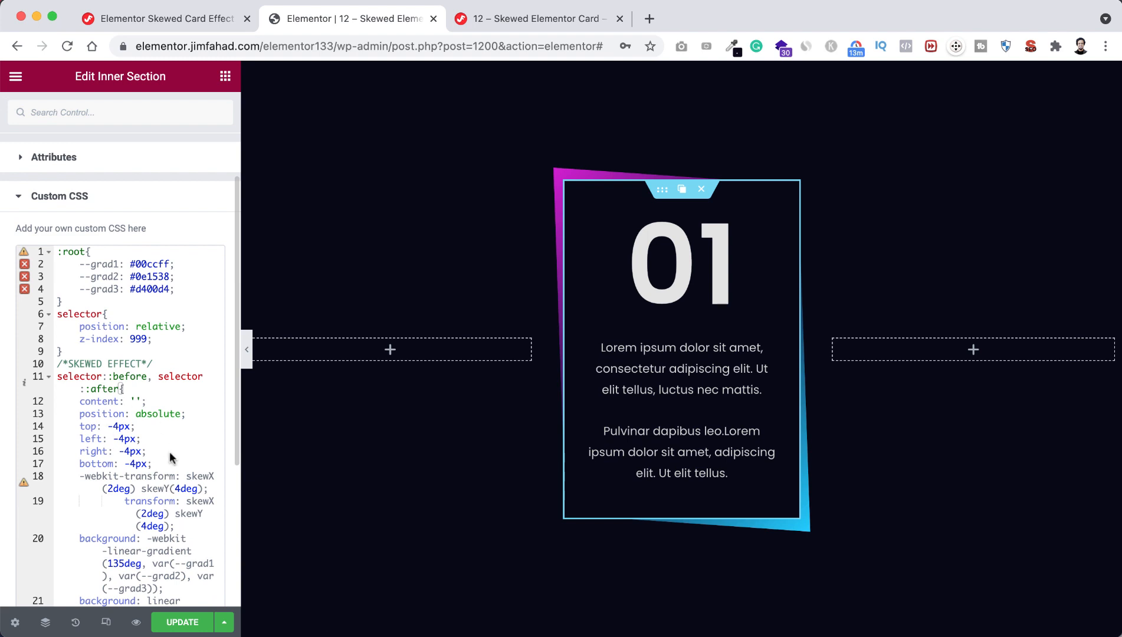
scroll(157, 488, "down", 2)
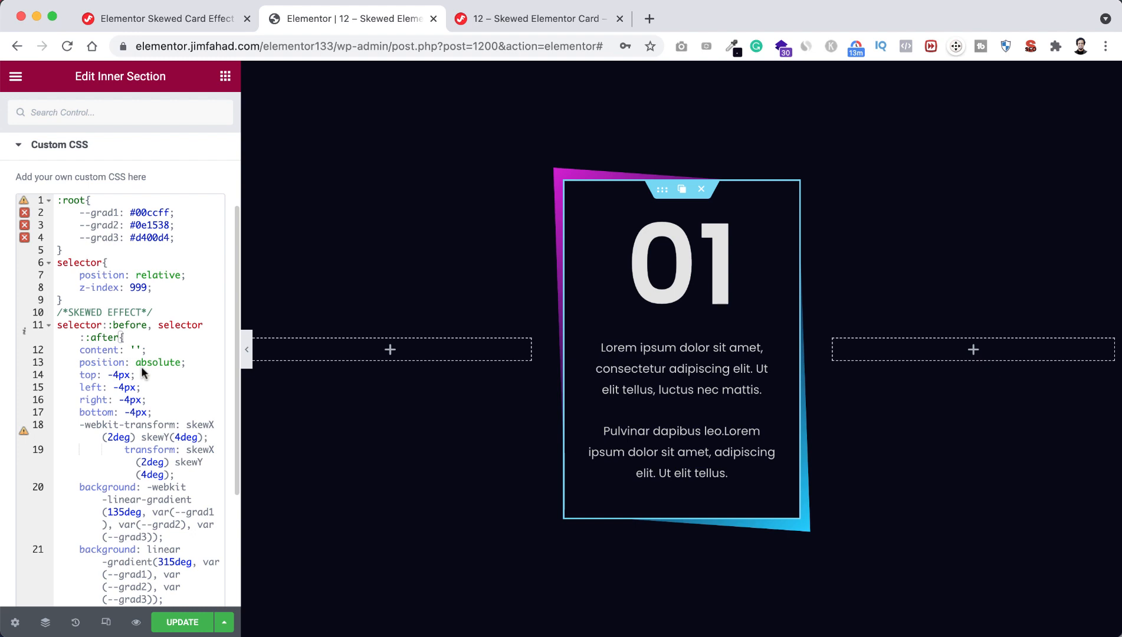
Step: Try #fff as the --grad1 color in the custom CSS, and undo the change
scroll(141, 367, "up", 3)
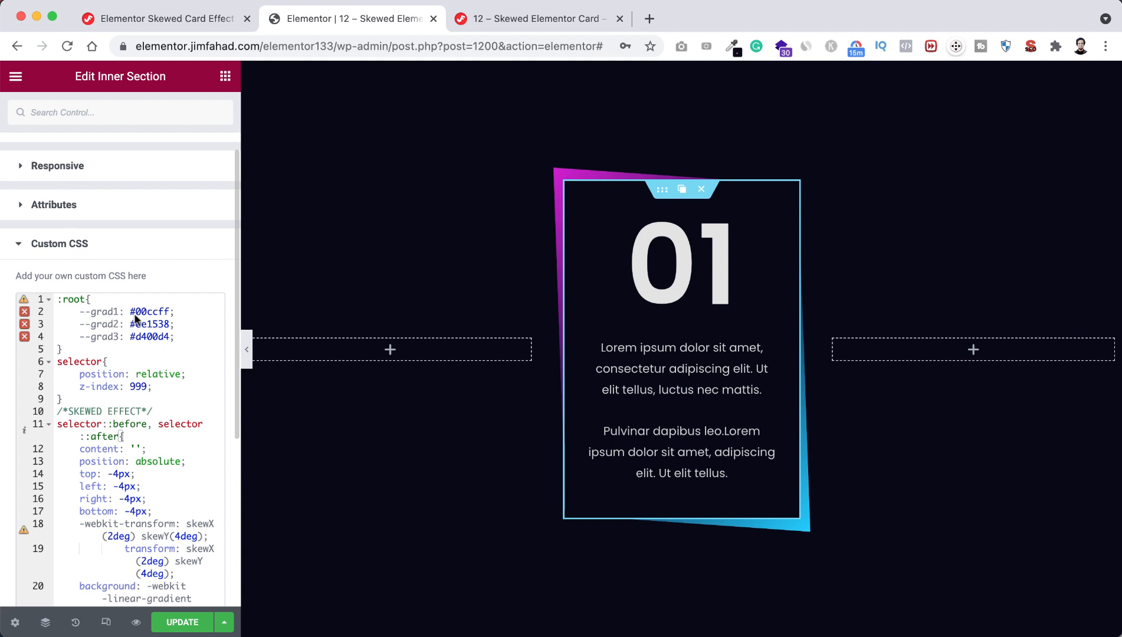
left_click_drag(131, 312, 170, 313)
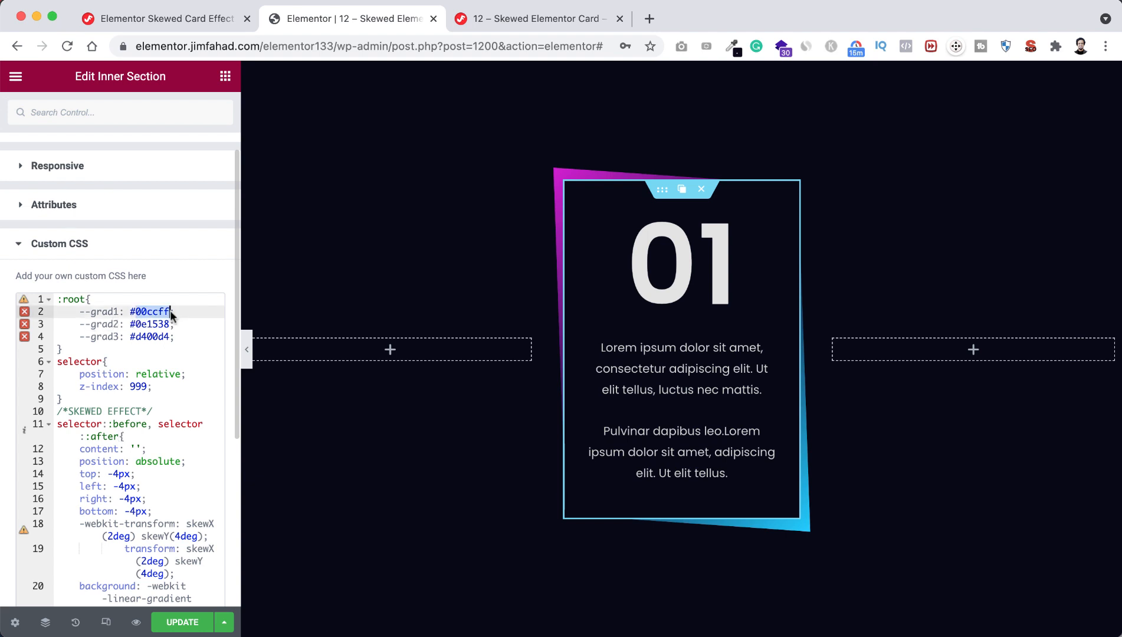
type("#fff")
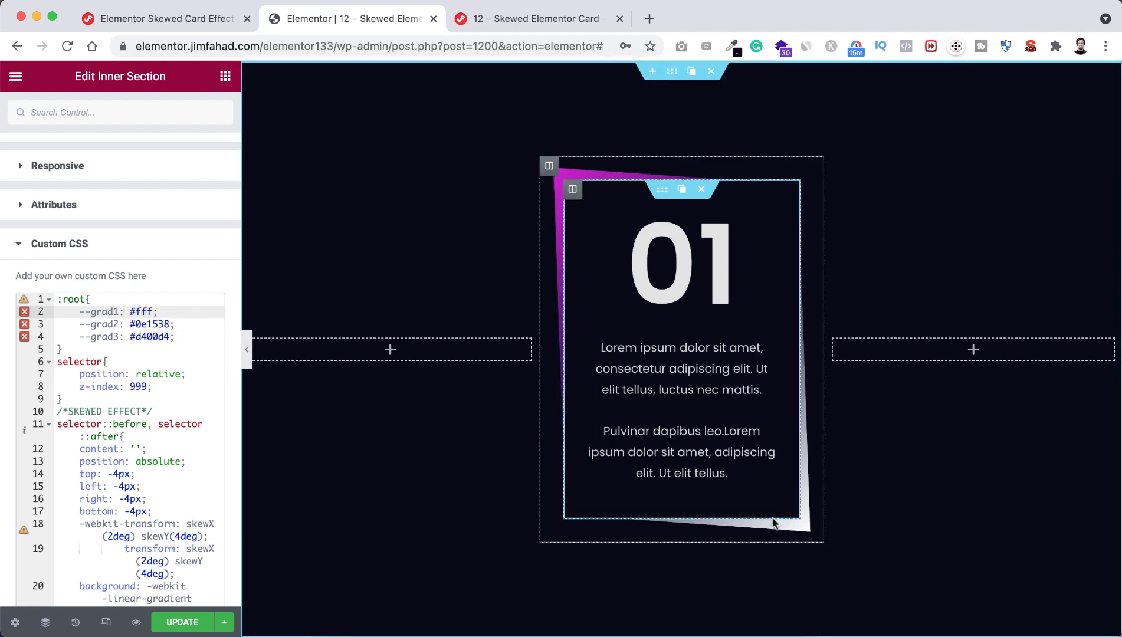
key("super+z")
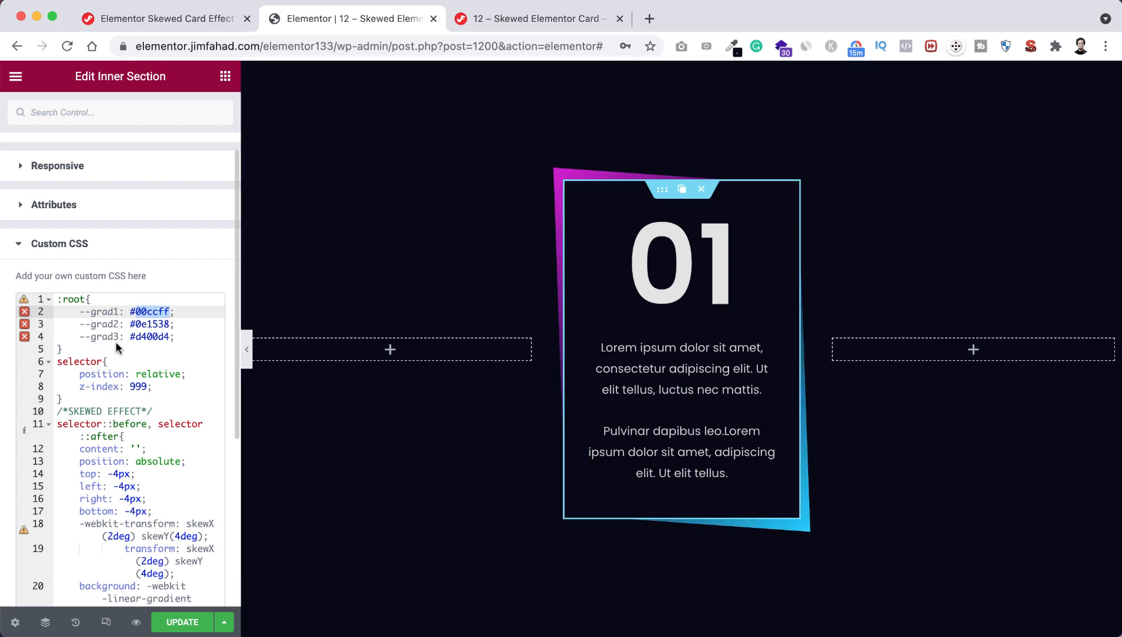
Step: Try #ff0000 as the --grad3 color in the custom CSS, and restore it to #d400d4
left_click_drag(136, 341, 169, 342)
key("super+c")
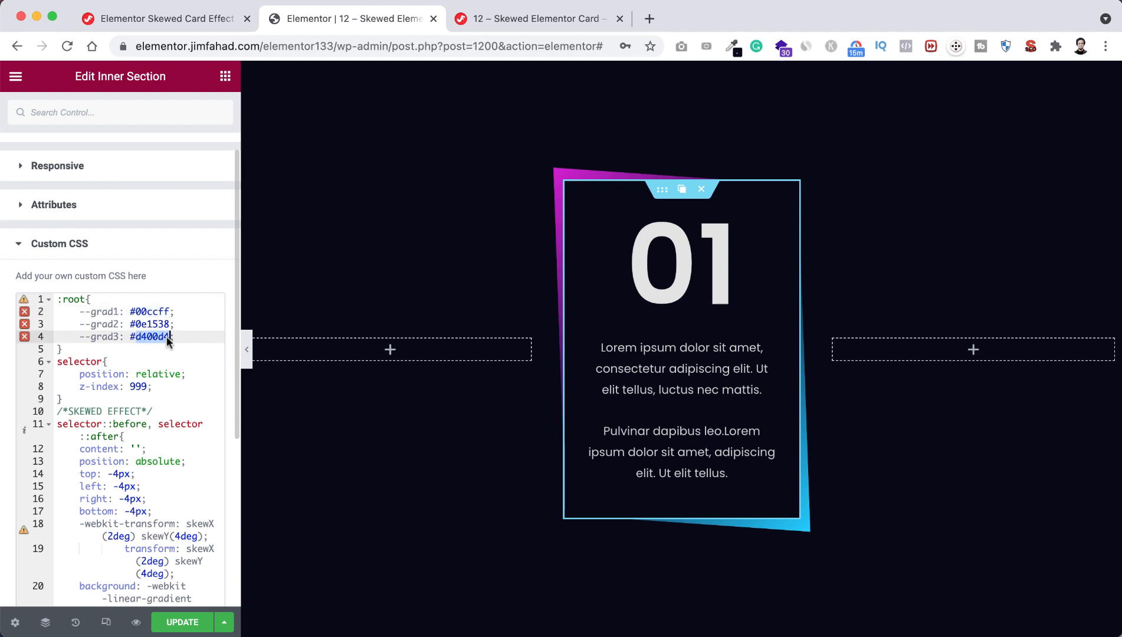
type("ff0000")
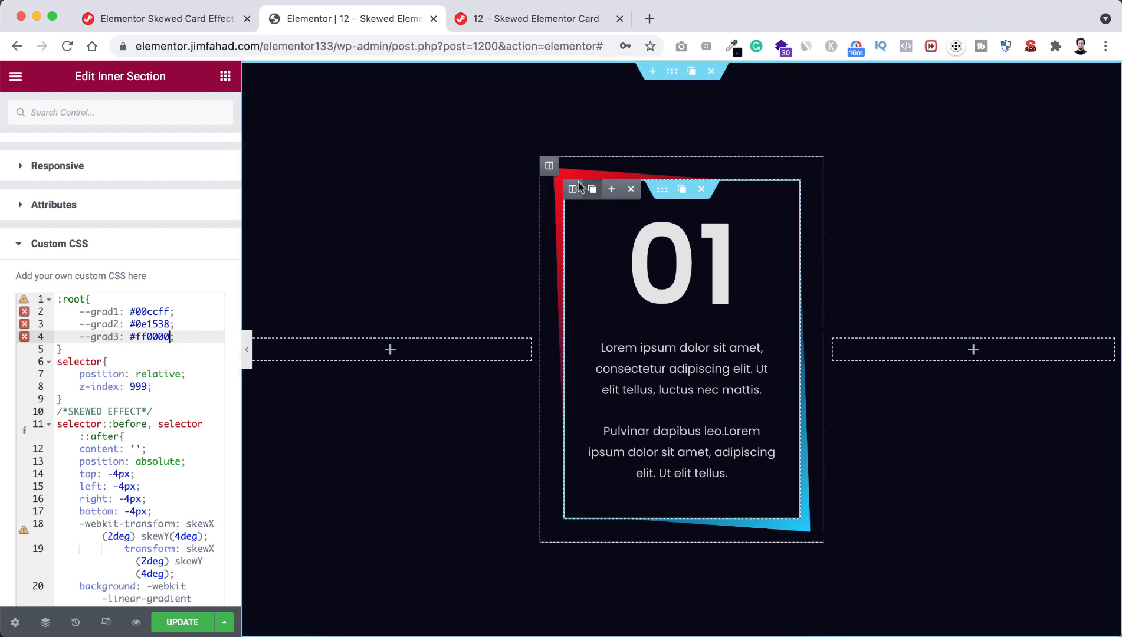
left_click_drag(132, 337, 171, 337)
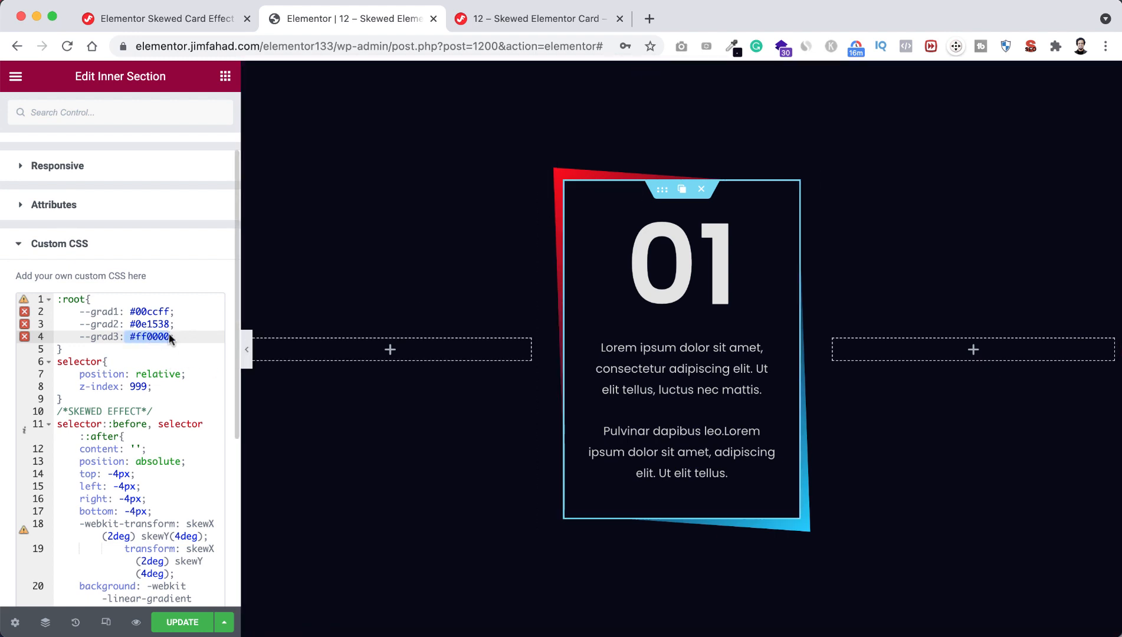
key("super+v")
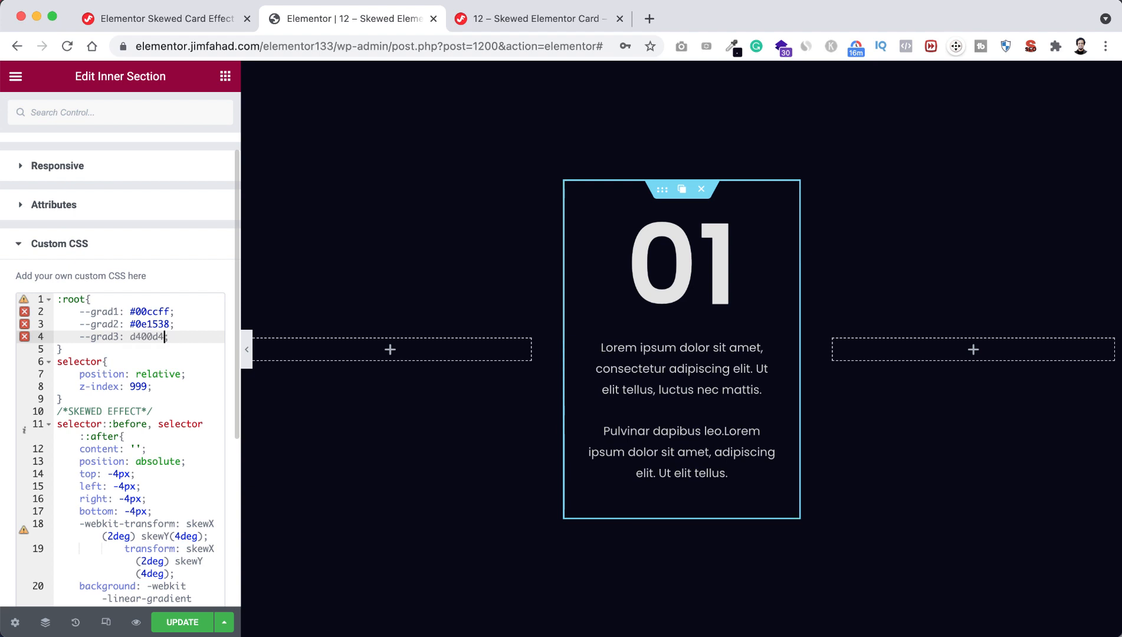
left_click(131, 337)
type("#")
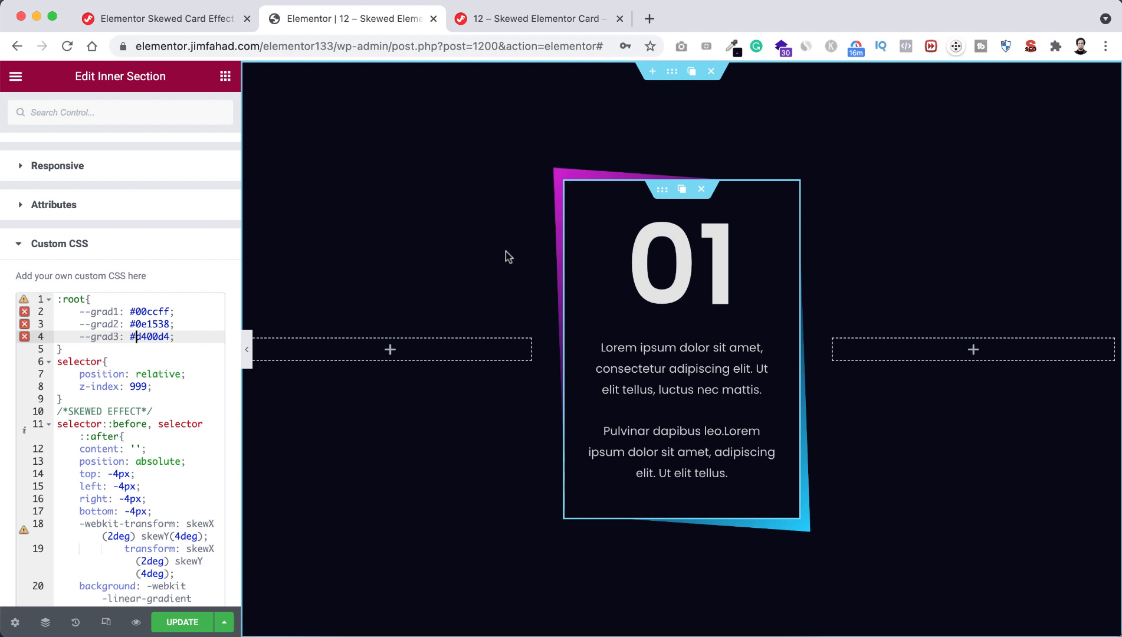
Step: Switch to the Elementor skewed card tutorial page and copy the complete Skewed Blur Effect CSS block
left_click(158, 24)
left_click(194, 198)
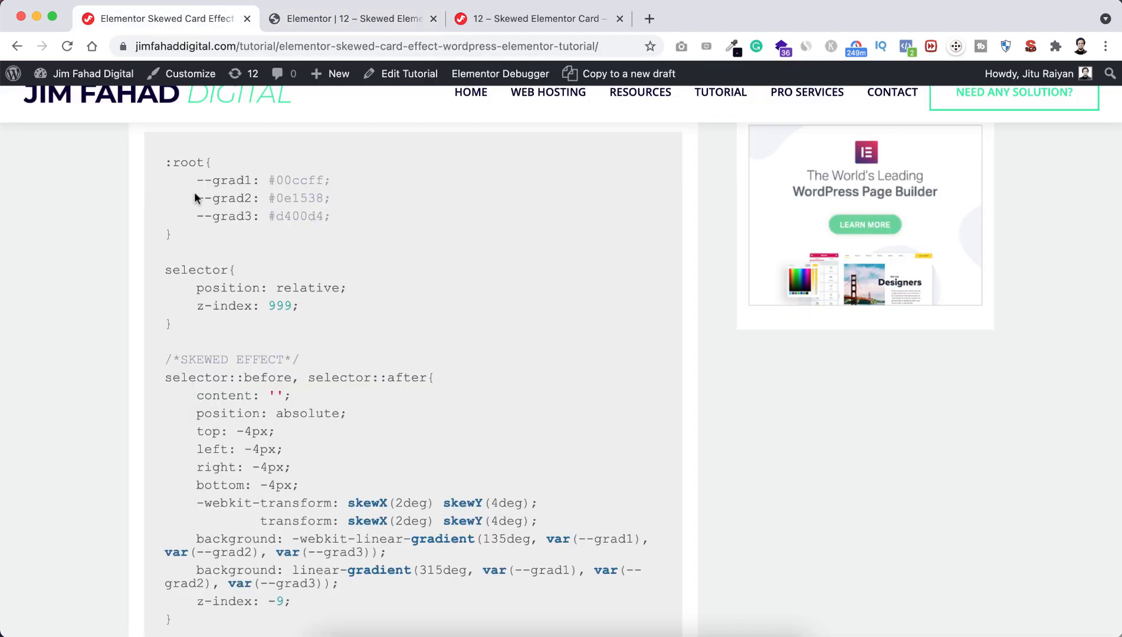
scroll(195, 198, "up", 3)
scroll(194, 198, "down", 8)
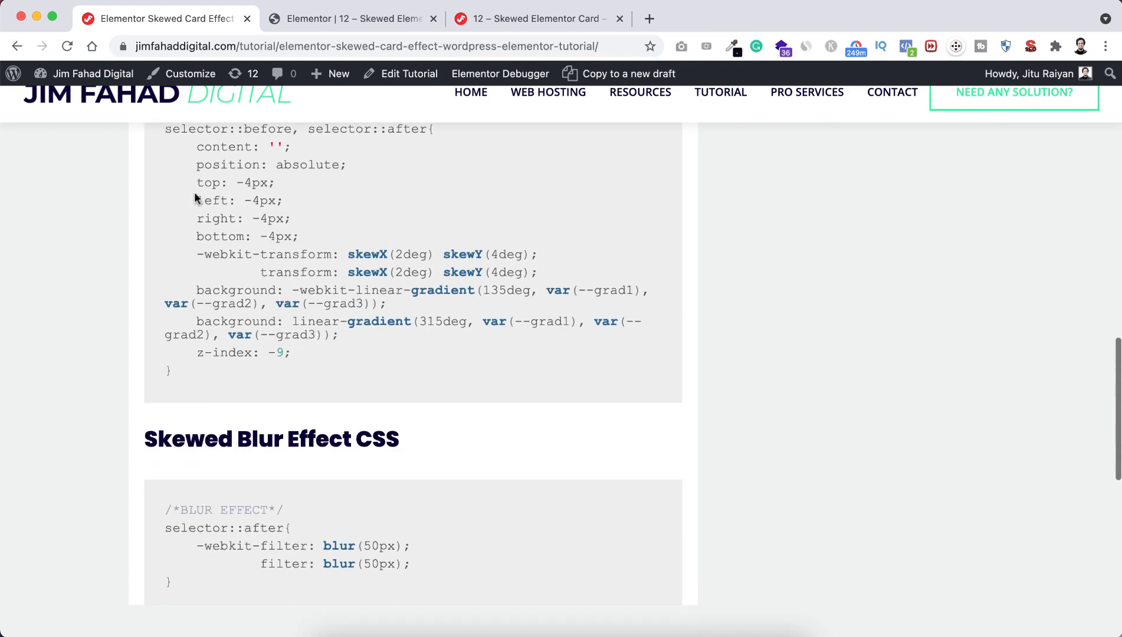
scroll(194, 198, "down", 3)
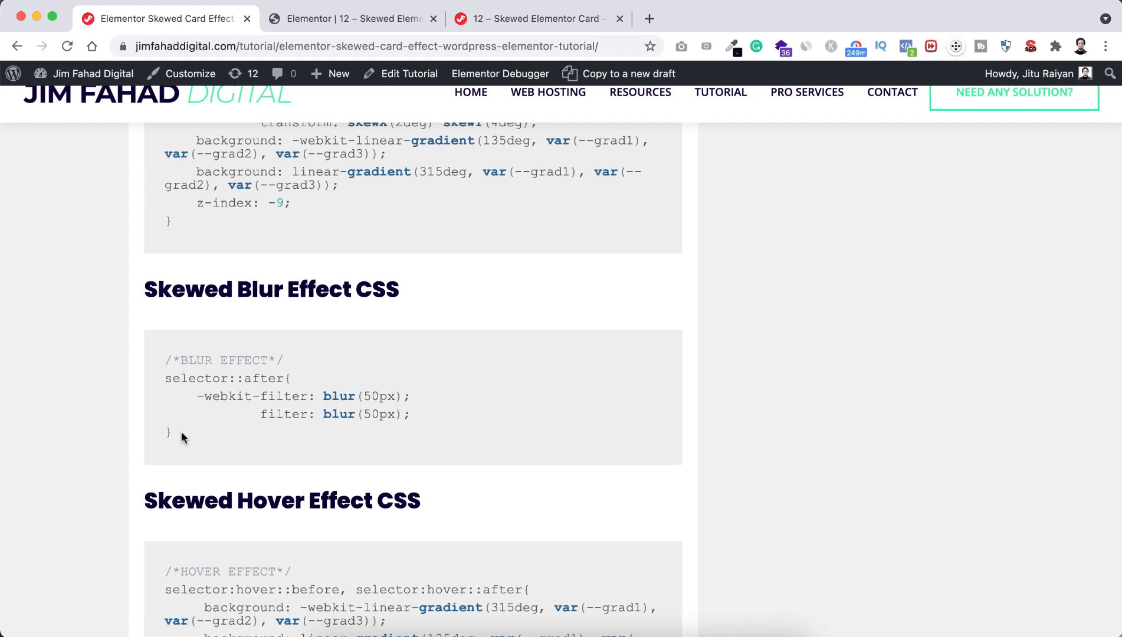
left_click_drag(182, 431, 159, 352)
key("super+c")
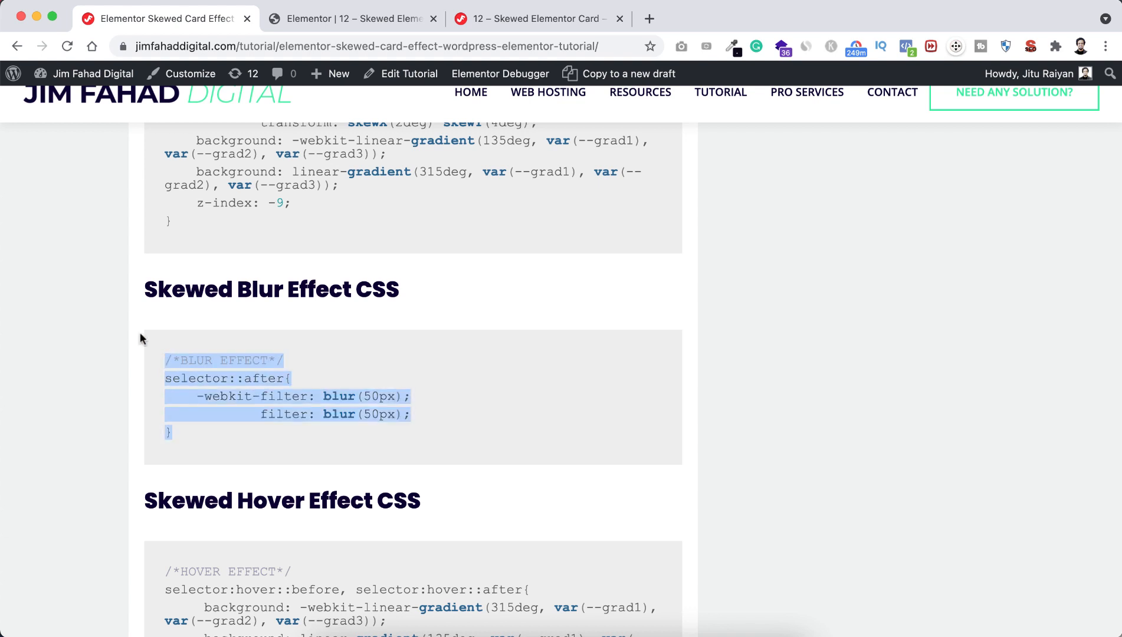
Step: Return to the Elementor editor and paste the copied blur effect code below the skewed effect rule in the custom CSS
left_click(334, 20)
scroll(110, 458, "down", 5)
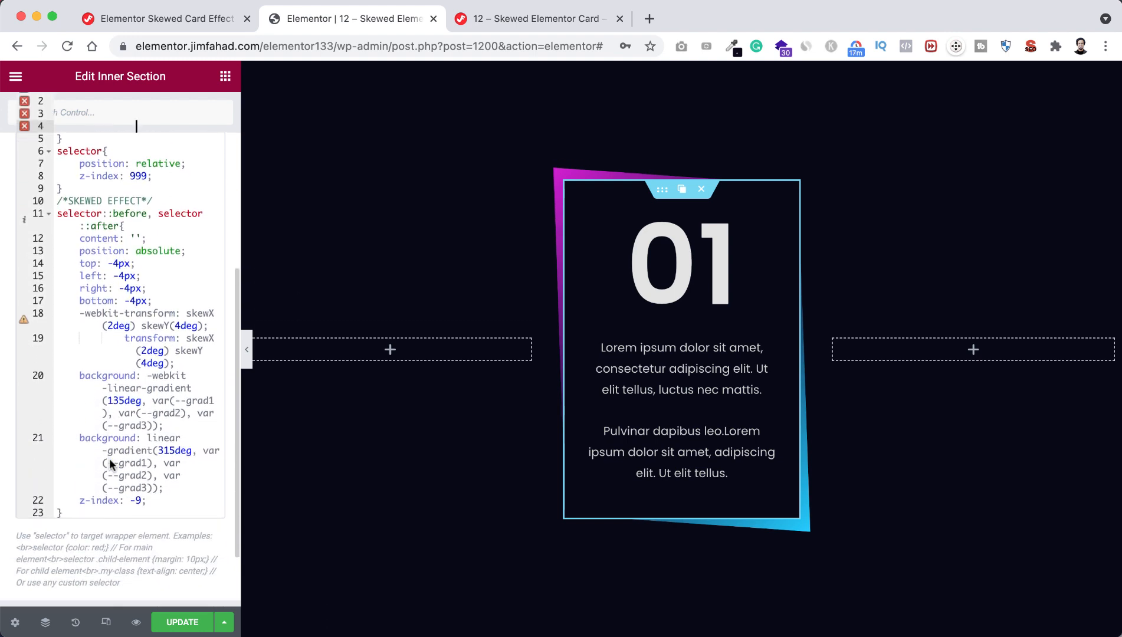
left_click(76, 510)
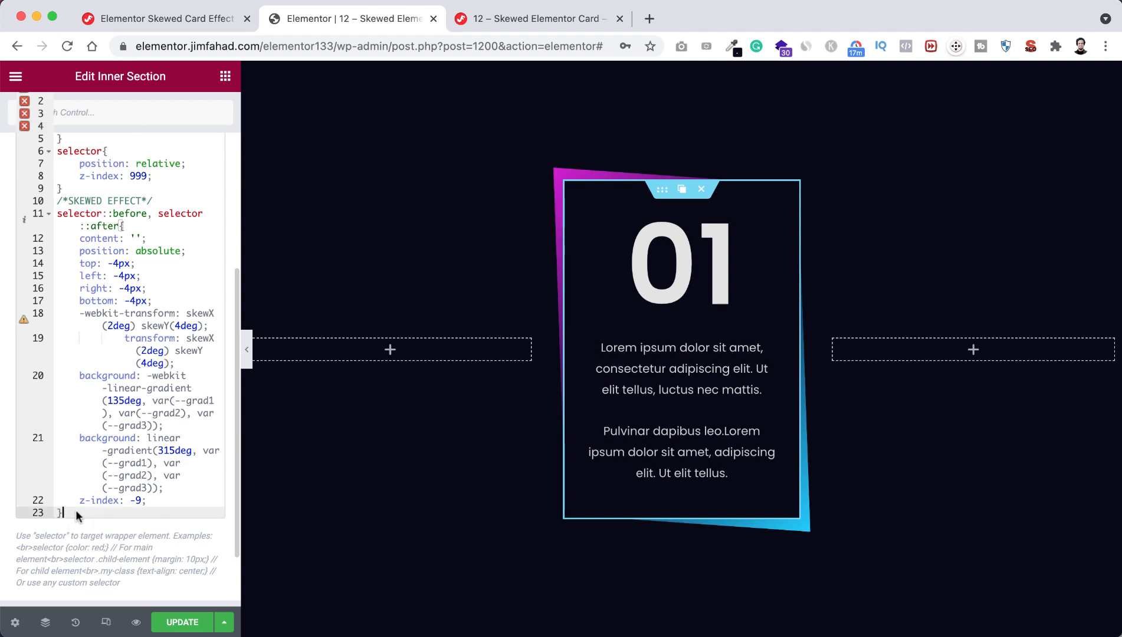
key("Return")
key("Return")
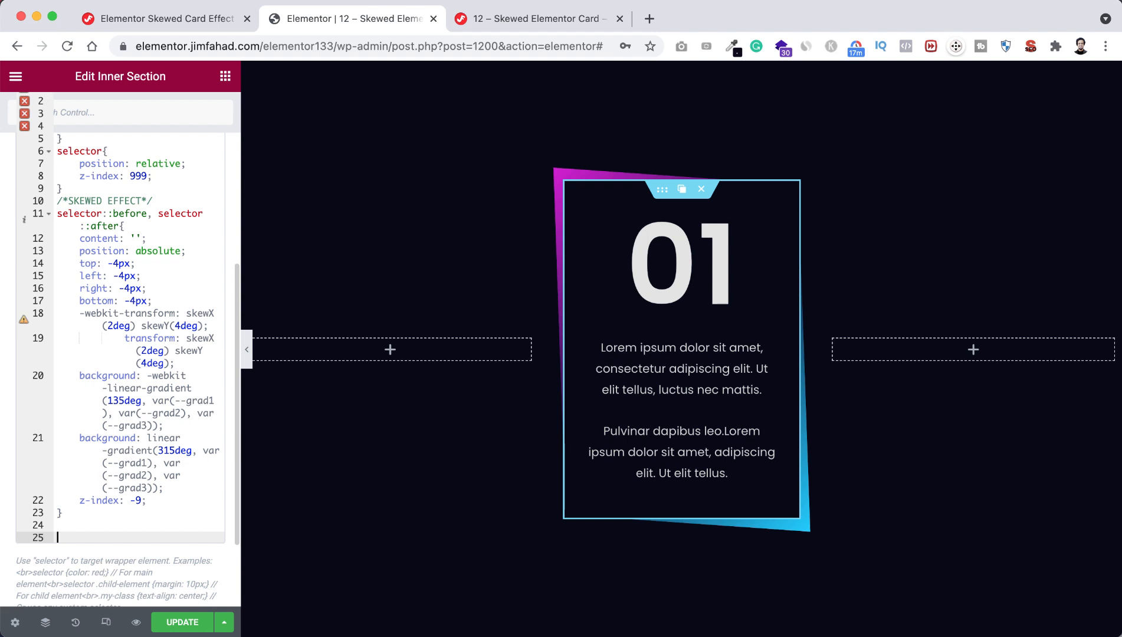
key("super+v")
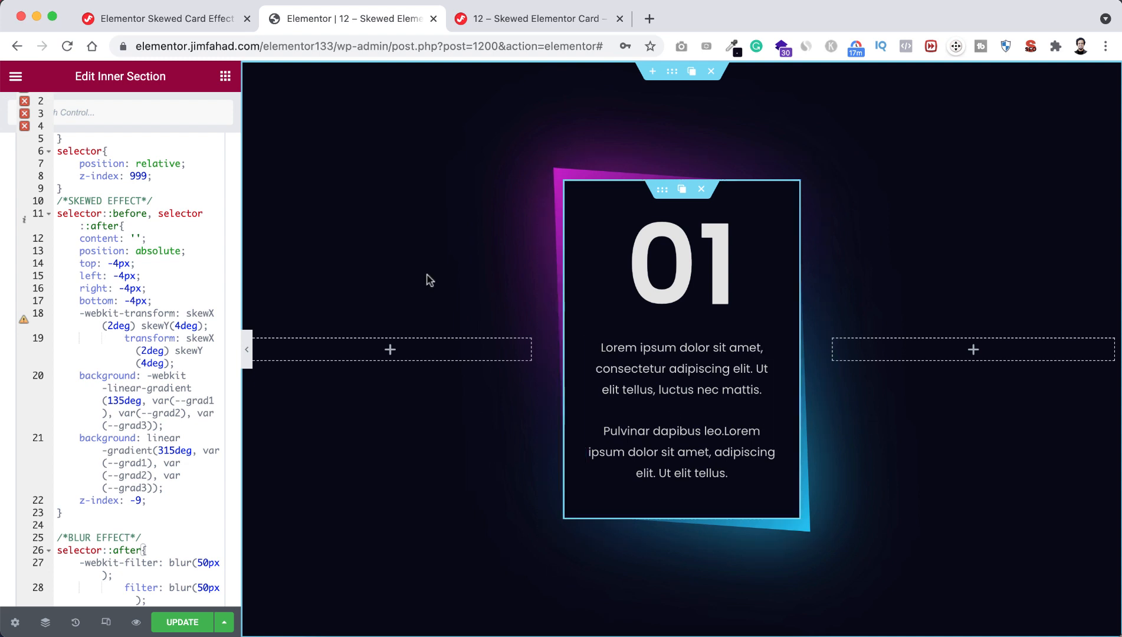
Step: Switch to the tutorial page and copy the complete Skewed Hover Effect CSS block
left_click(182, 20)
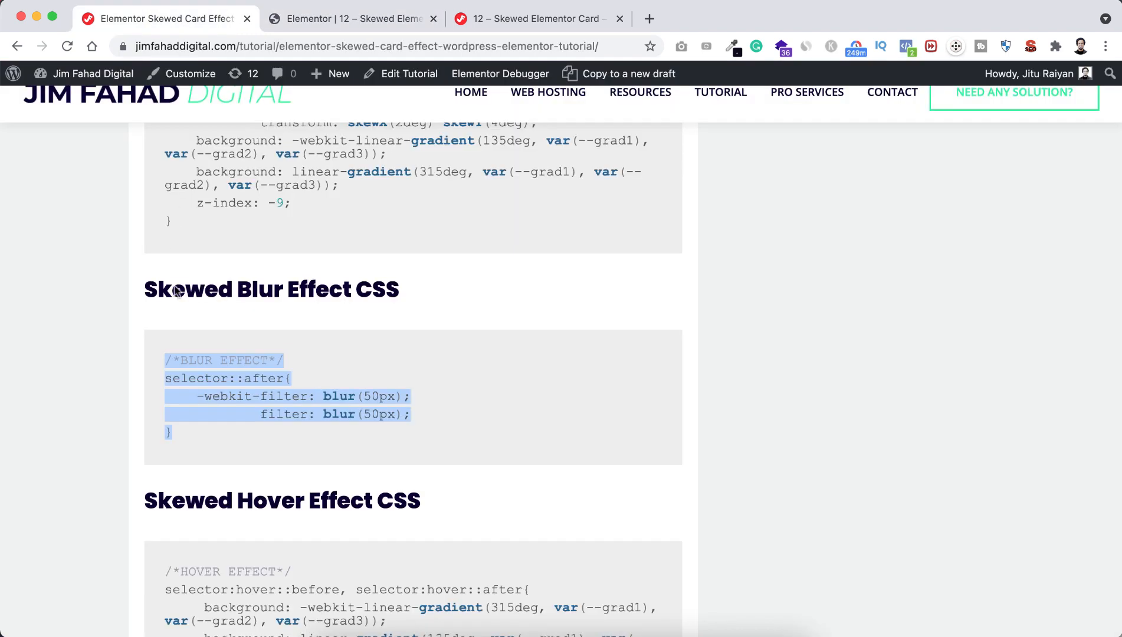
scroll(124, 528, "down", 5)
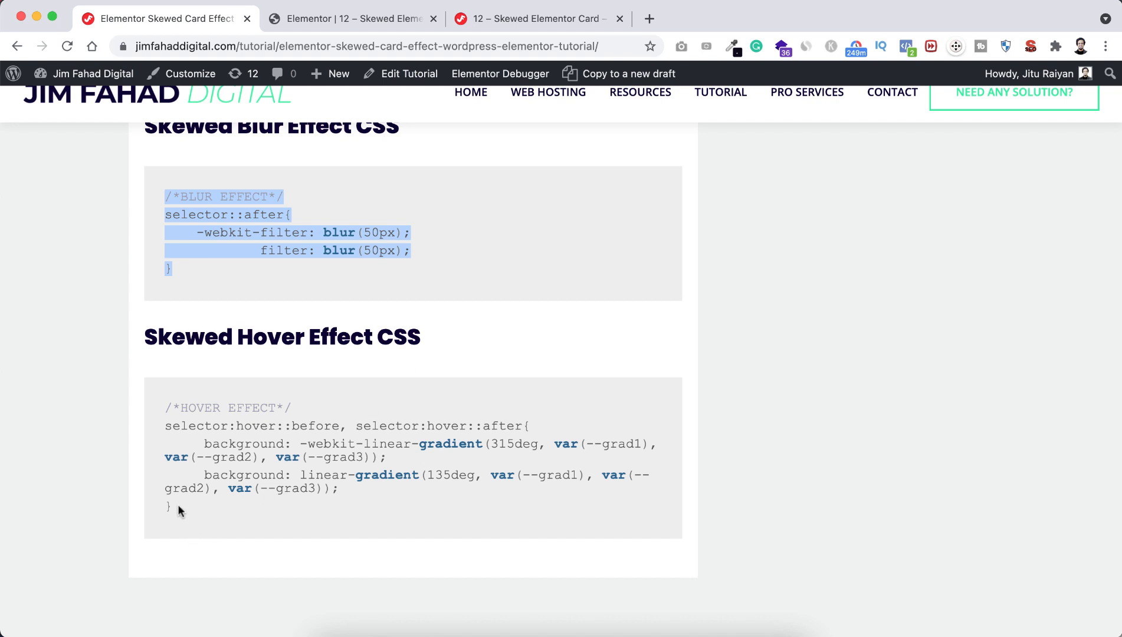
left_click_drag(178, 503, 157, 402)
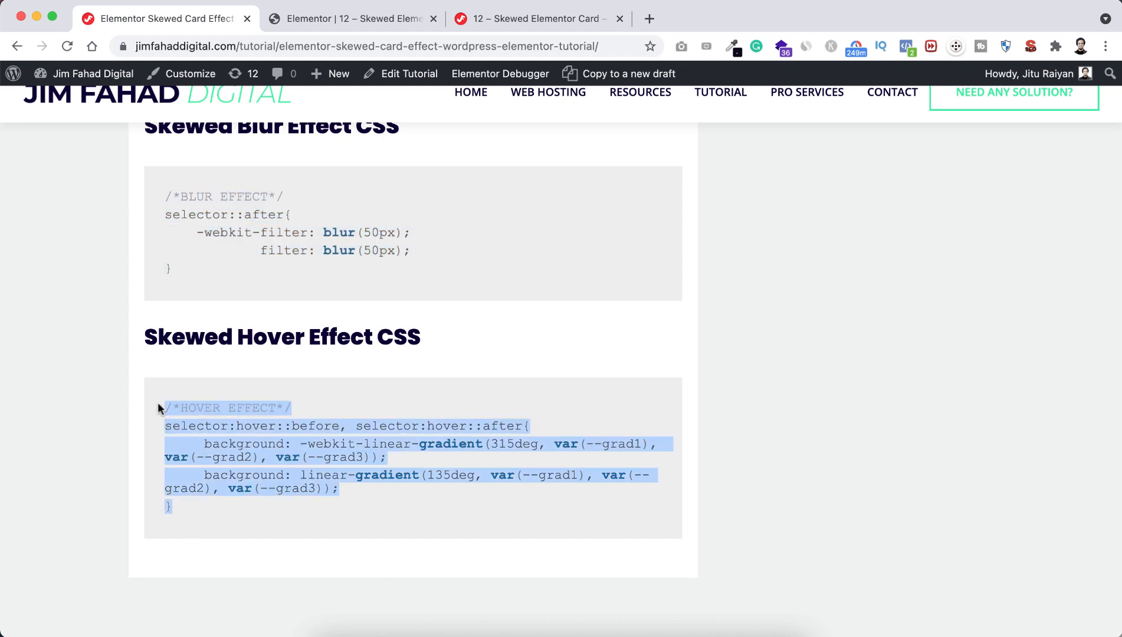
Step: Return to the Elementor editor and paste the copied hover effect code below the blur effect rule in the custom CSS
left_click(345, 20)
scroll(119, 452, "down", 4)
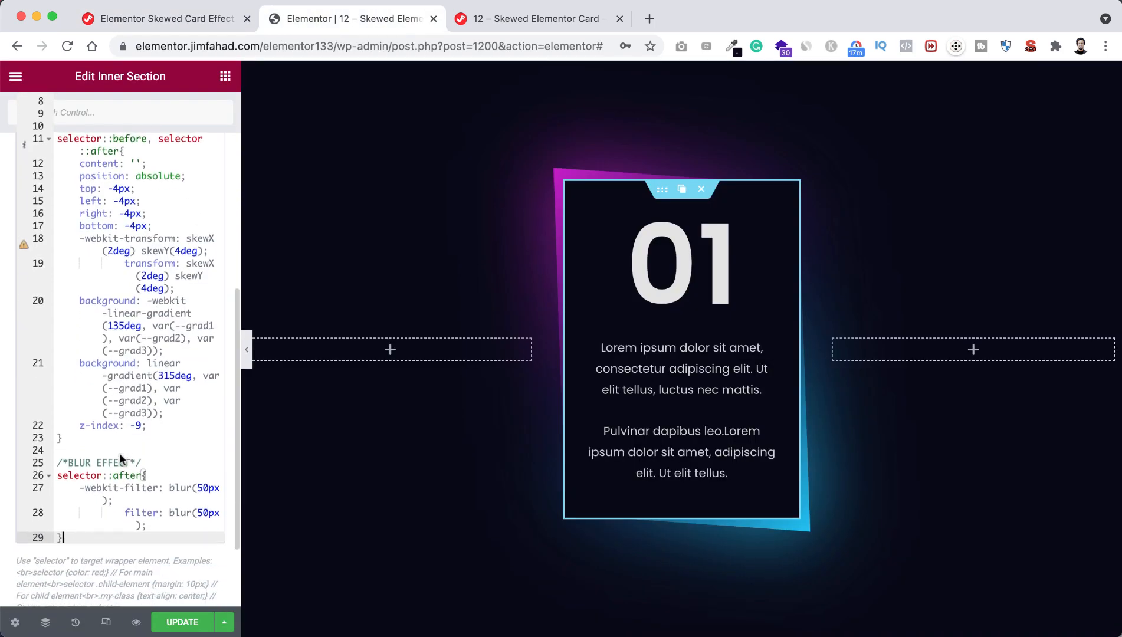
left_click(75, 502)
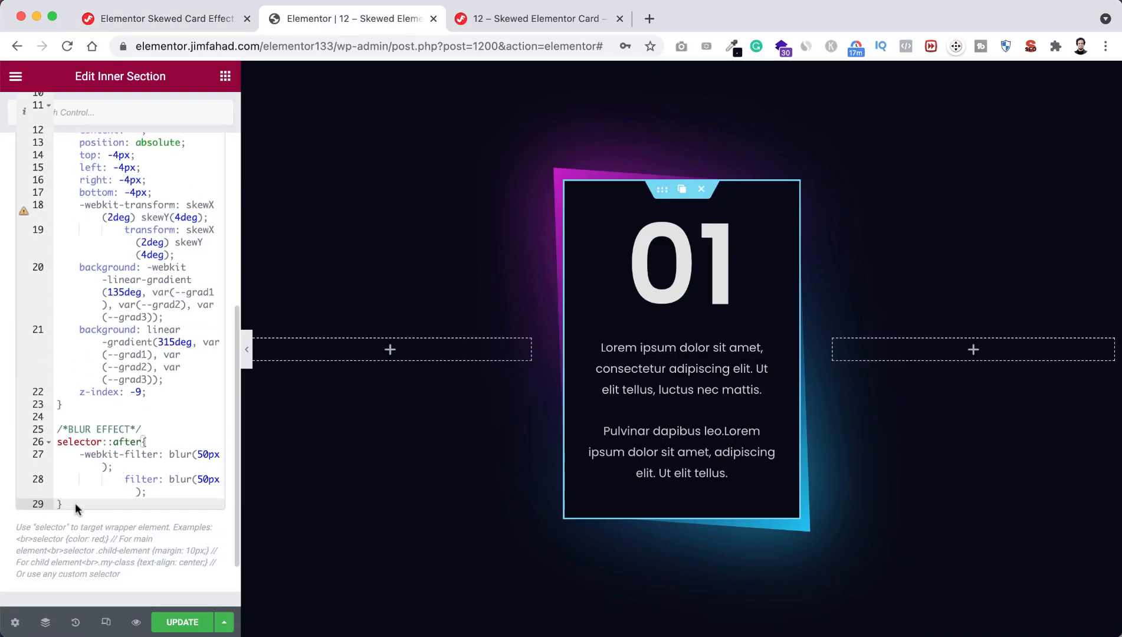
key("Return")
key("Return")
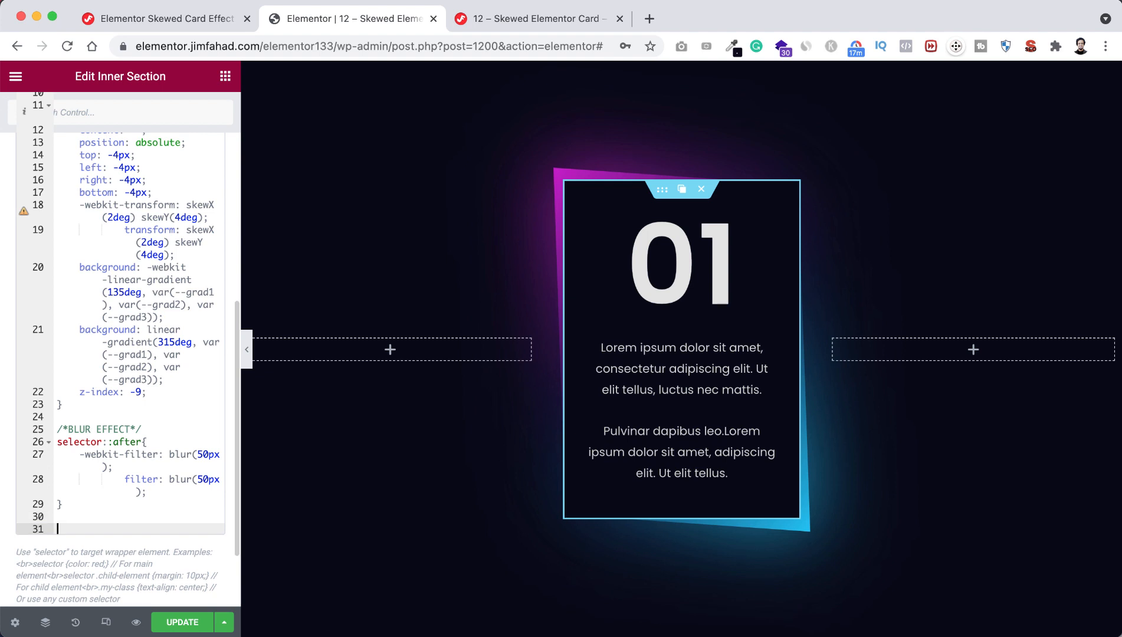
key("super+v")
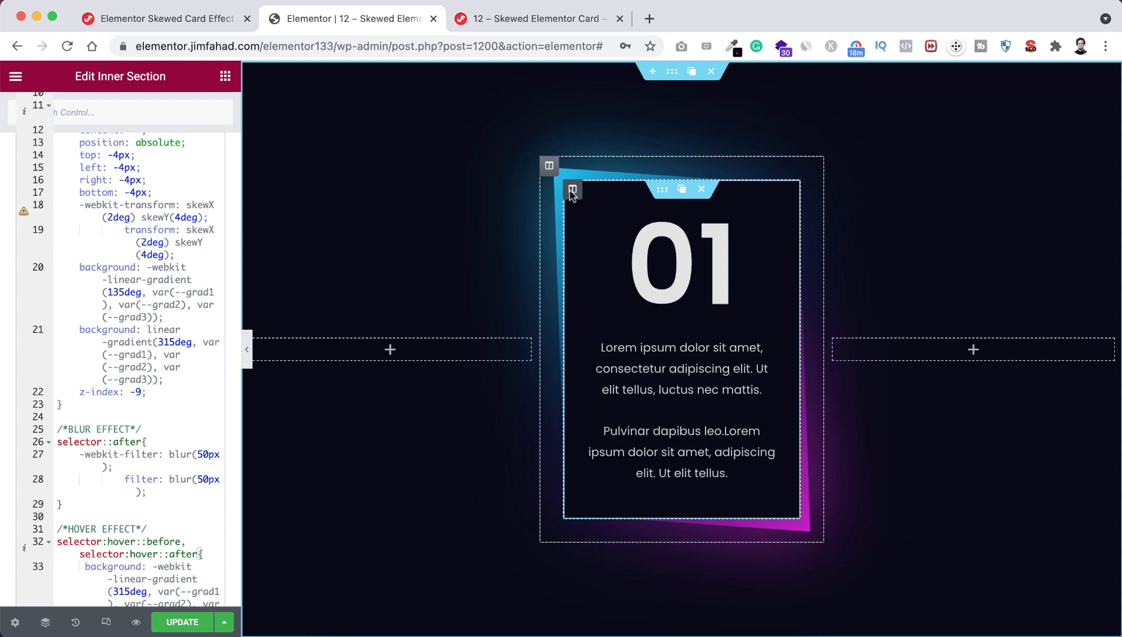
Step: Duplicate the outer column holding the 01 card twice to make three cards
mouse_move(576, 191)
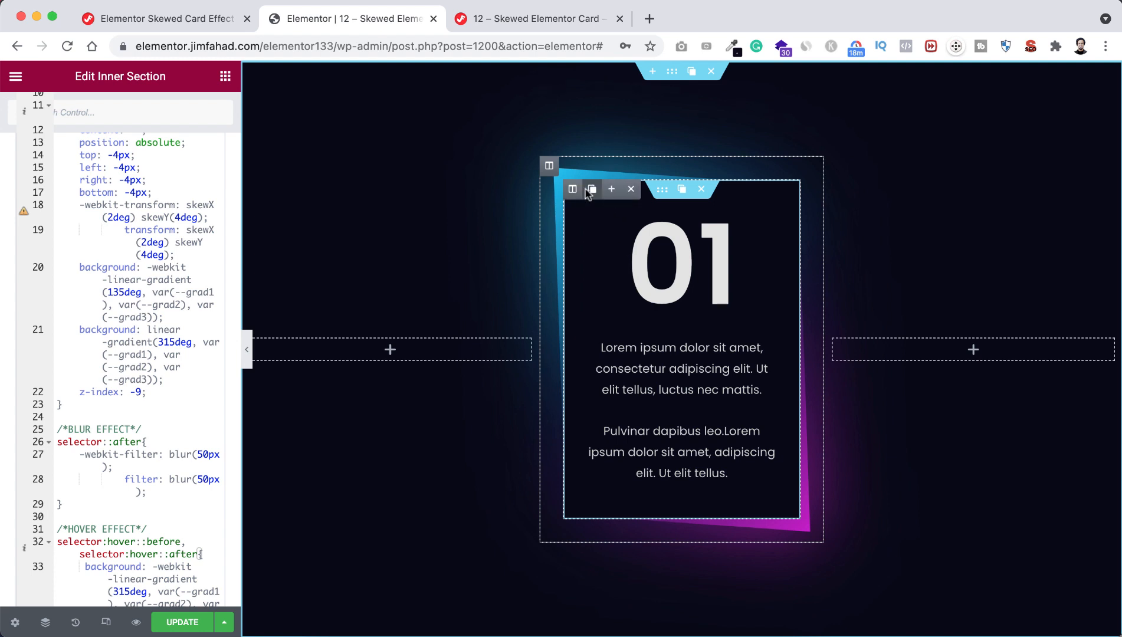
mouse_move(547, 169)
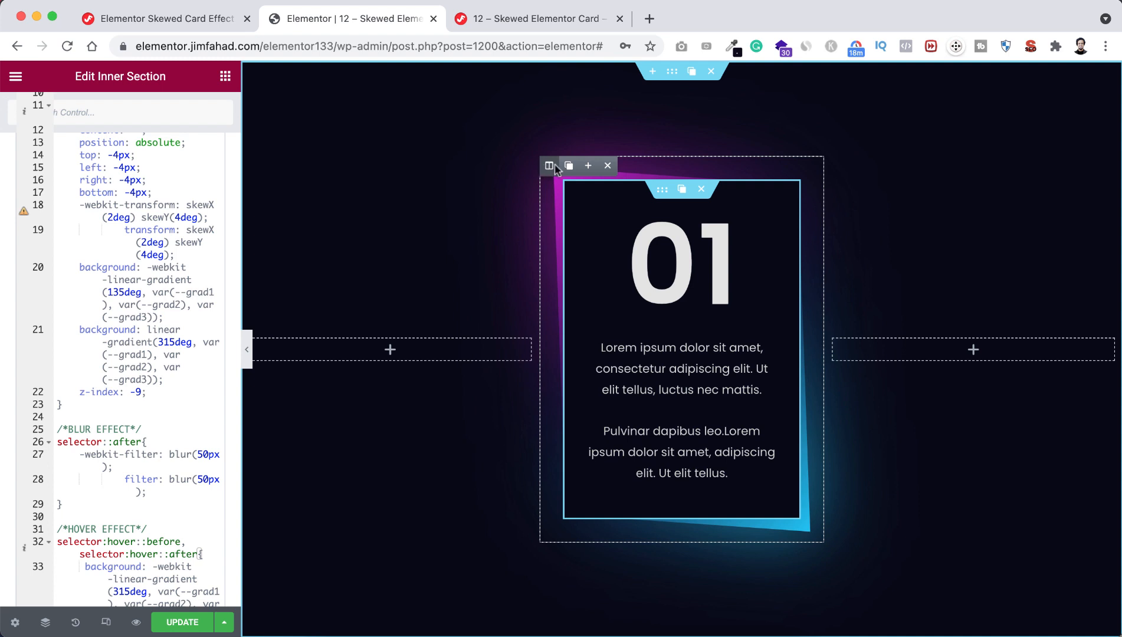
left_click(568, 164)
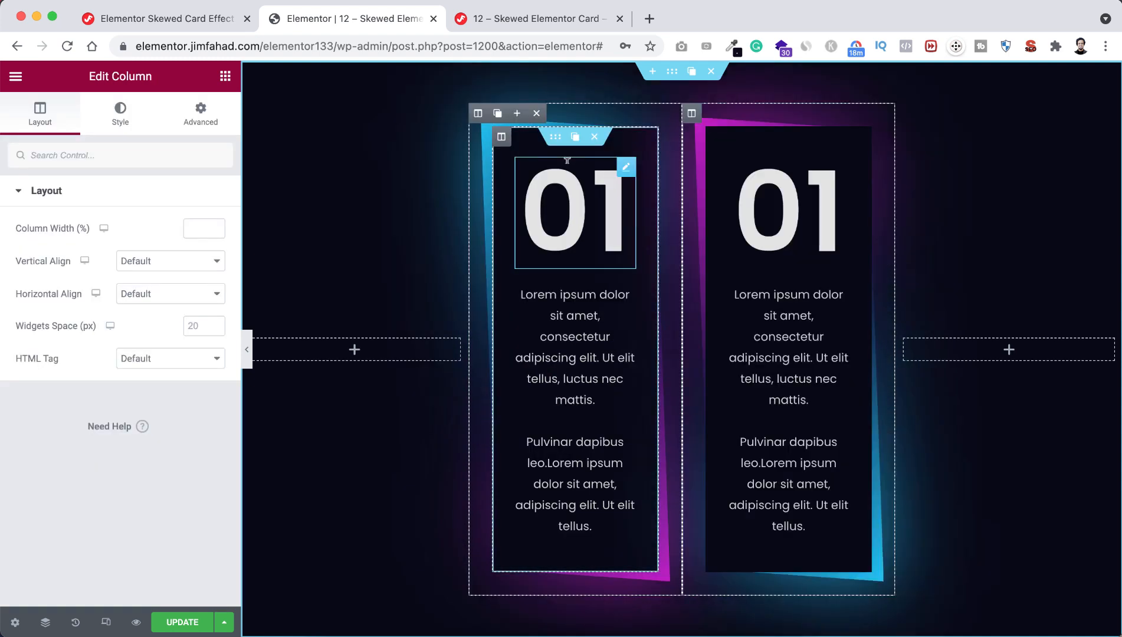
left_click(497, 113)
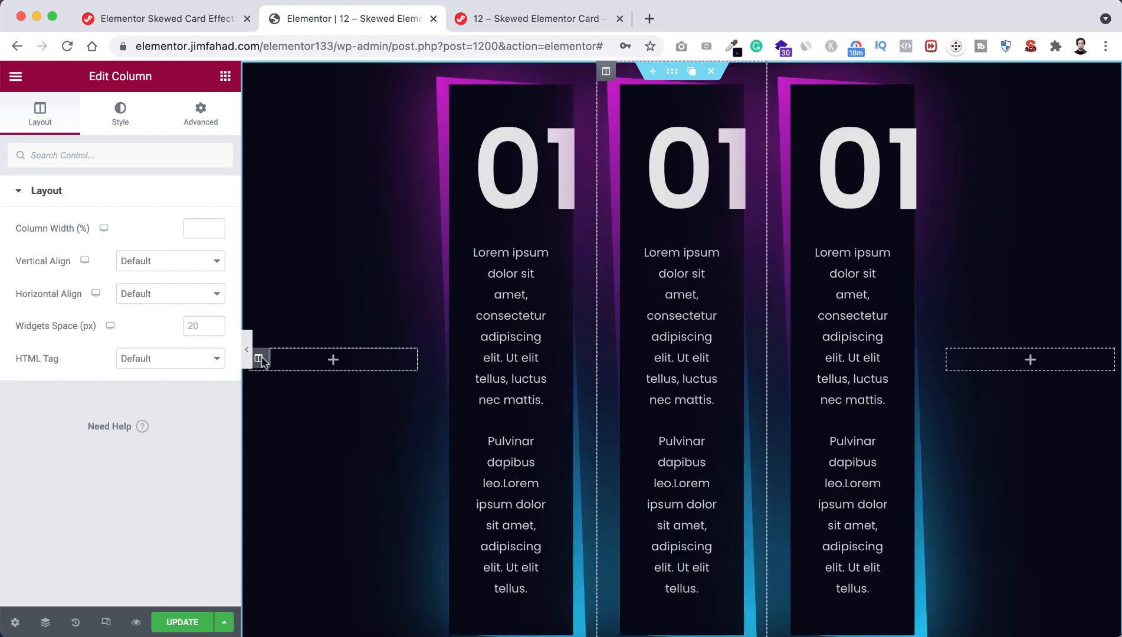
Step: Delete the empty columns on both sides of the three cards
mouse_move(261, 358)
left_click(316, 358)
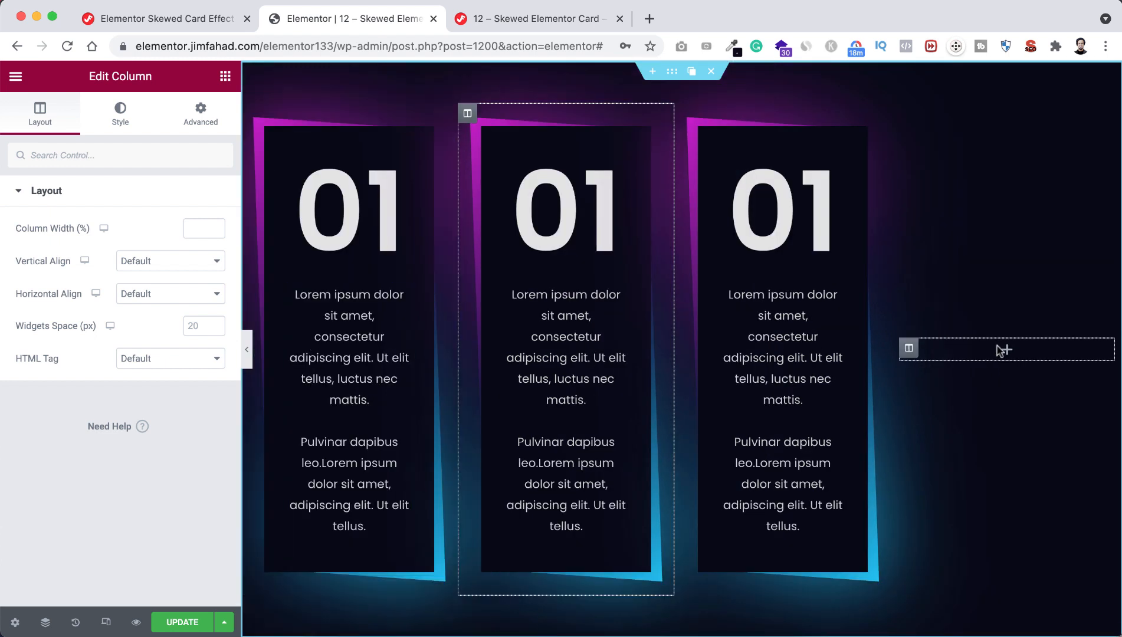
mouse_move(908, 348)
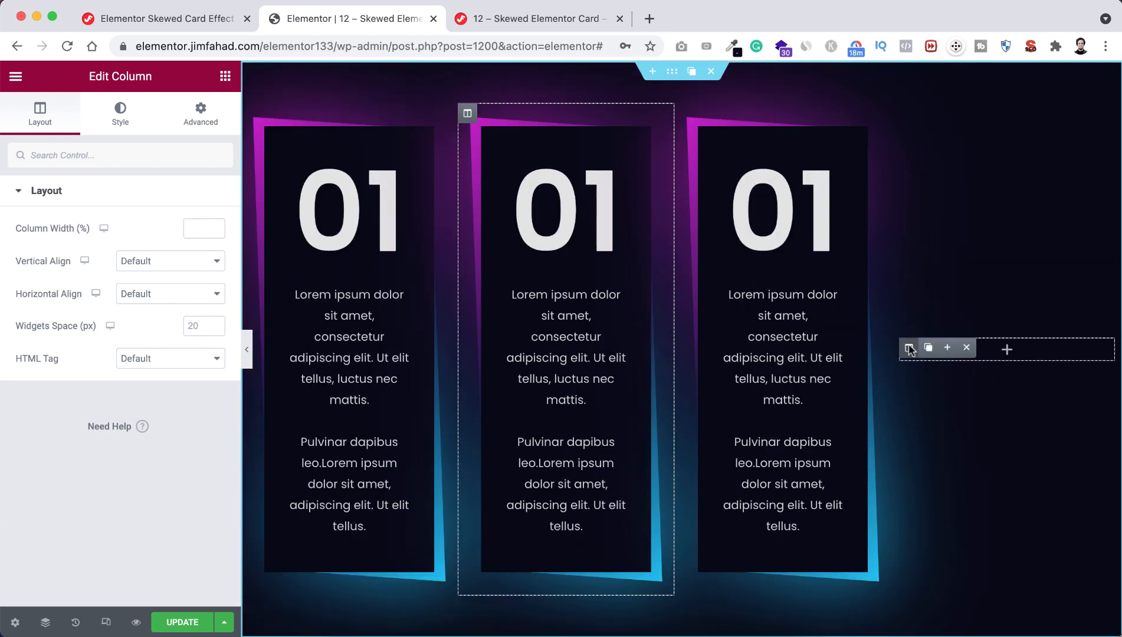
left_click(965, 347)
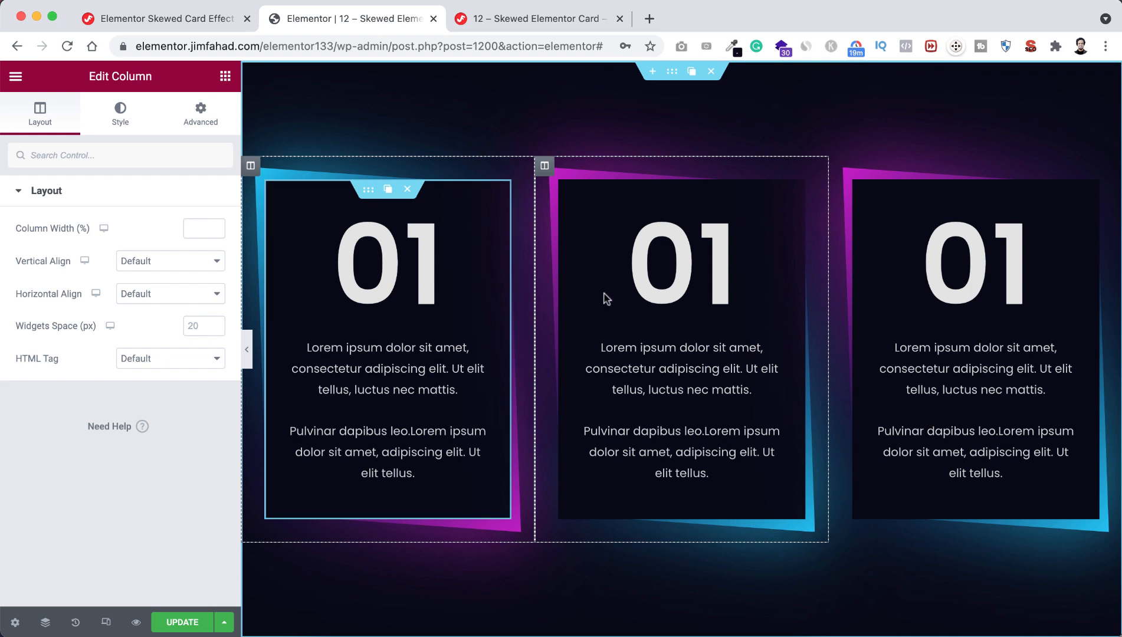
Step: Change the middle card's heading to 02 and the last card's heading to 03
left_click(711, 277)
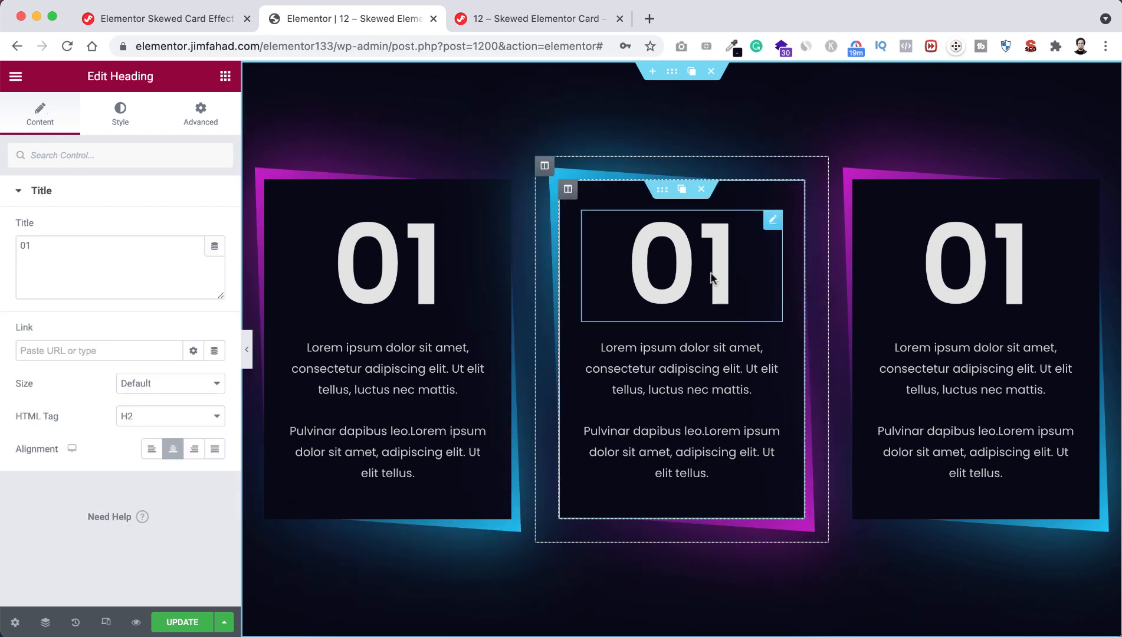
left_click_drag(716, 281, 727, 272)
type("2")
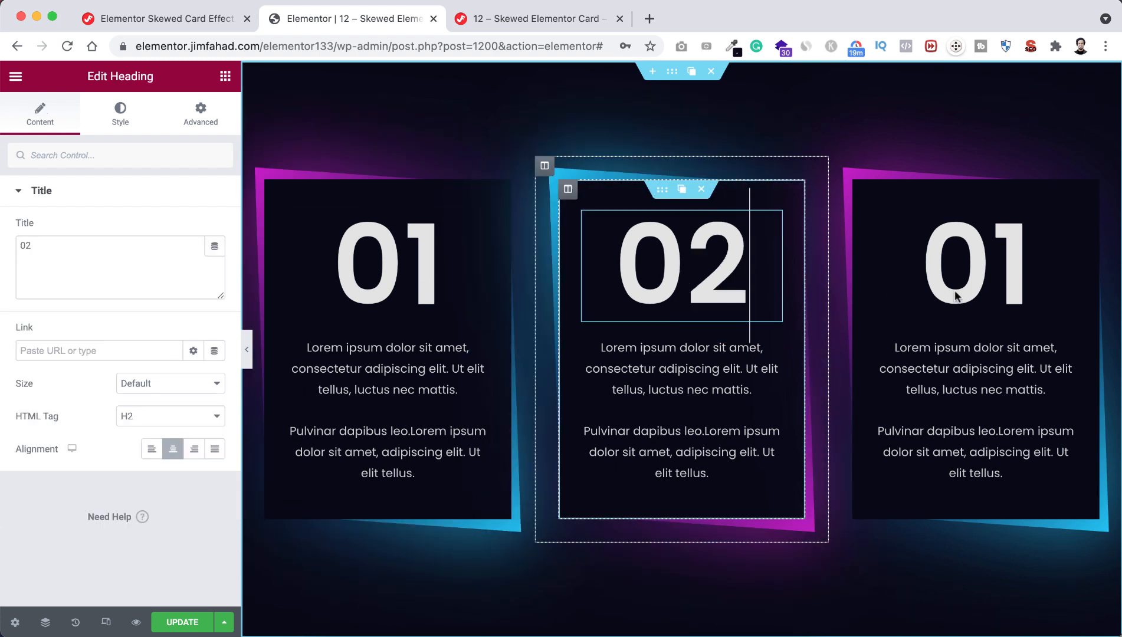
left_click(1005, 278)
left_click_drag(1006, 279, 1017, 270)
type("3")
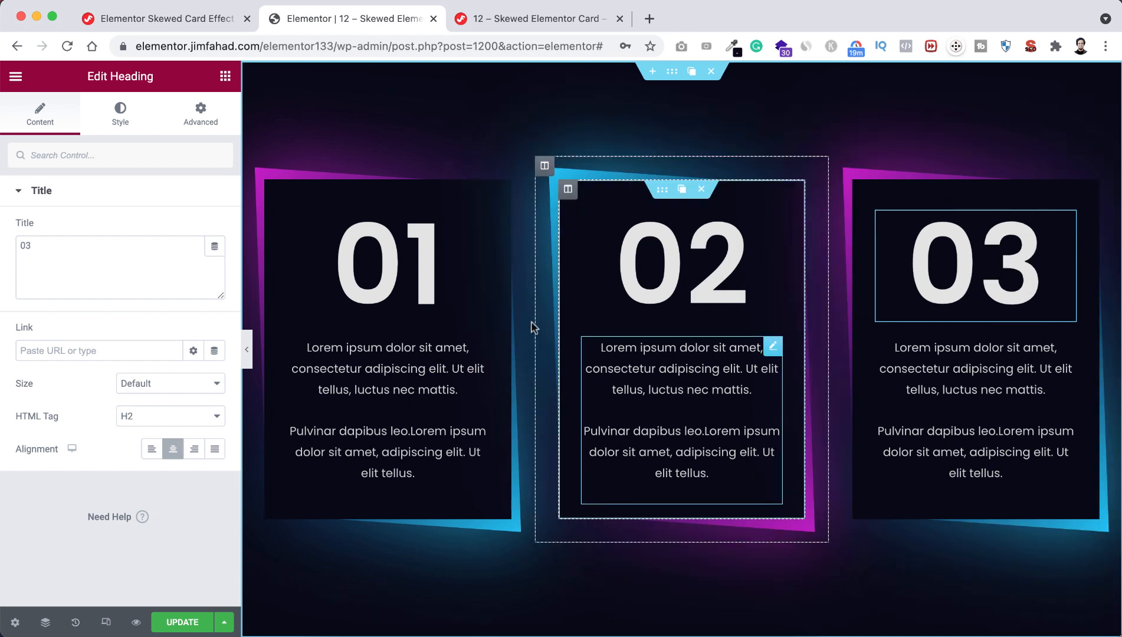
Step: Preview the page with the three cards, return to the editor and check the mobile layout in responsive mode
left_click(136, 623)
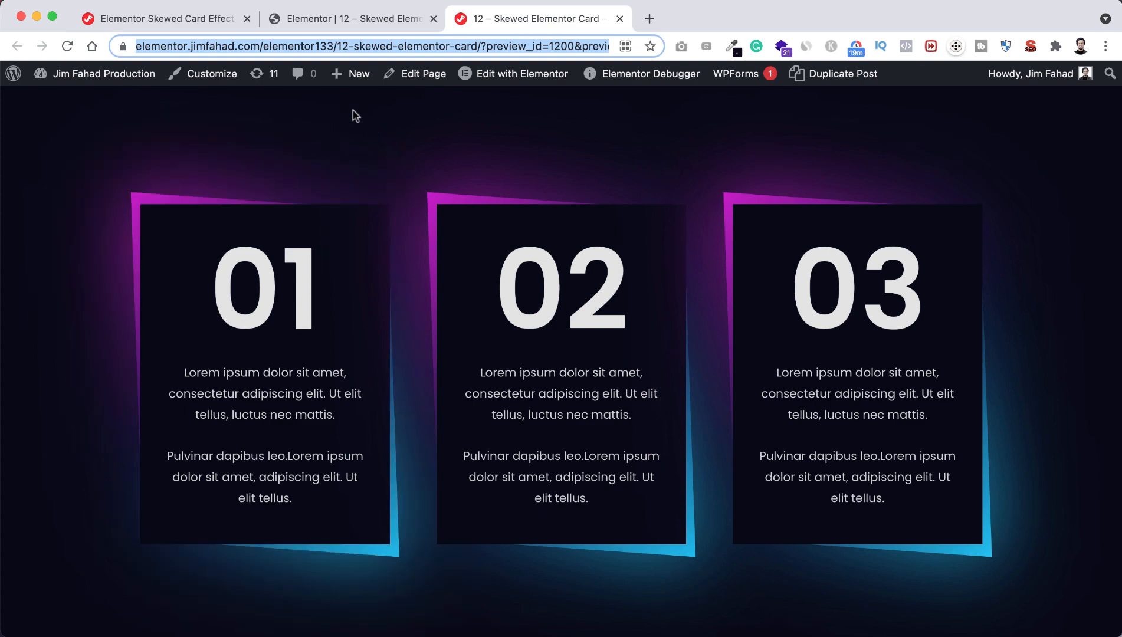
left_click(364, 23)
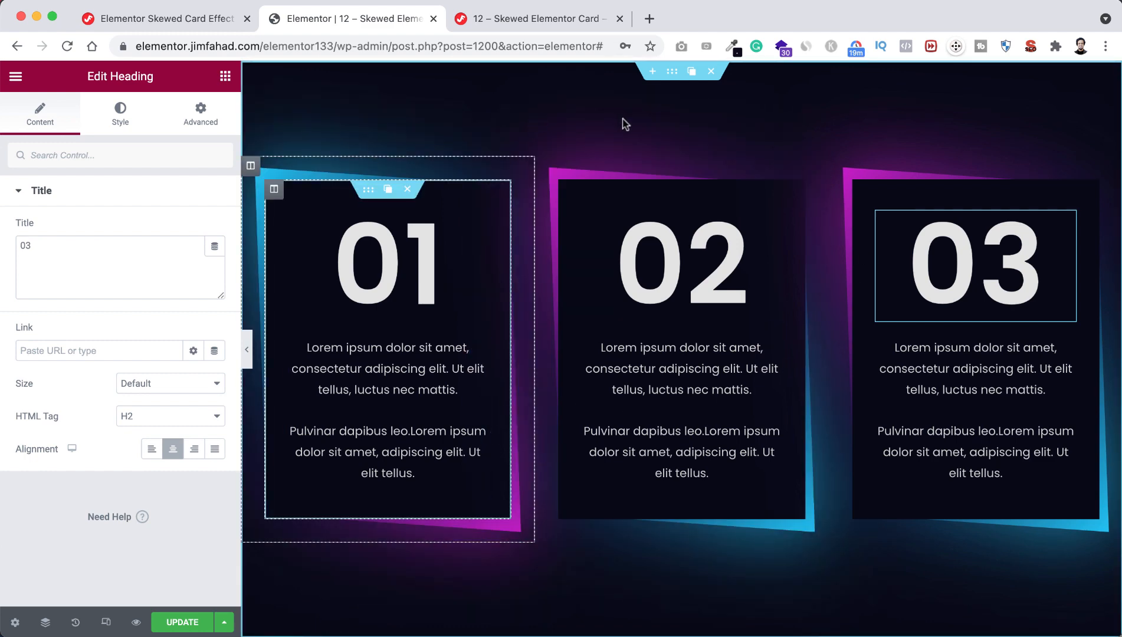
left_click(106, 623)
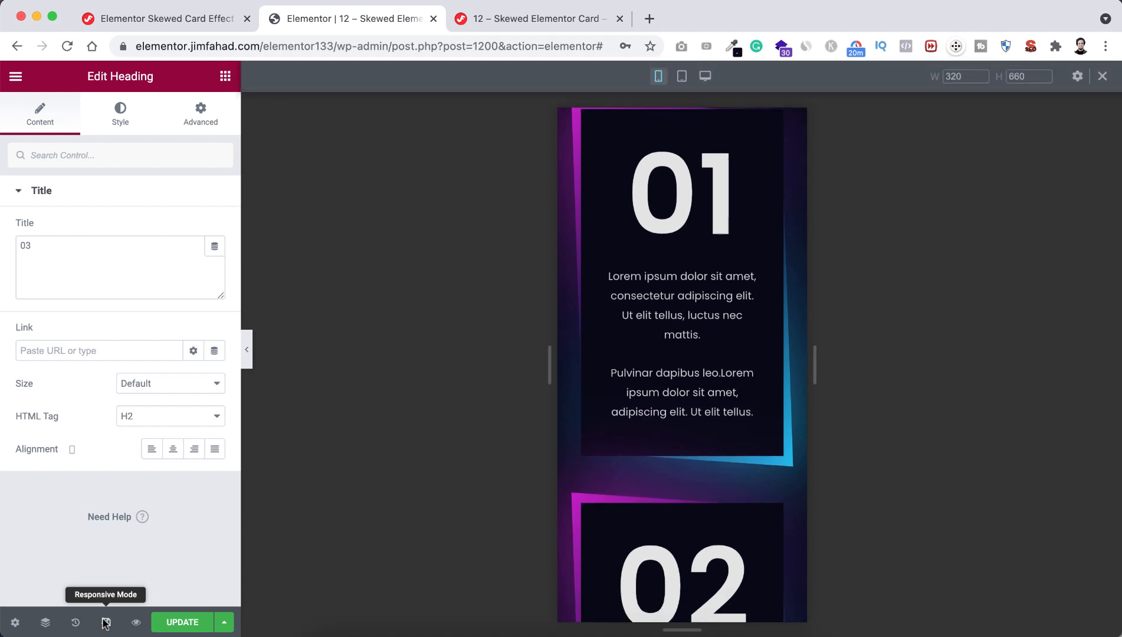
Step: In the tablet view, set the 01 heading's typography size to 100 px
left_click(681, 77)
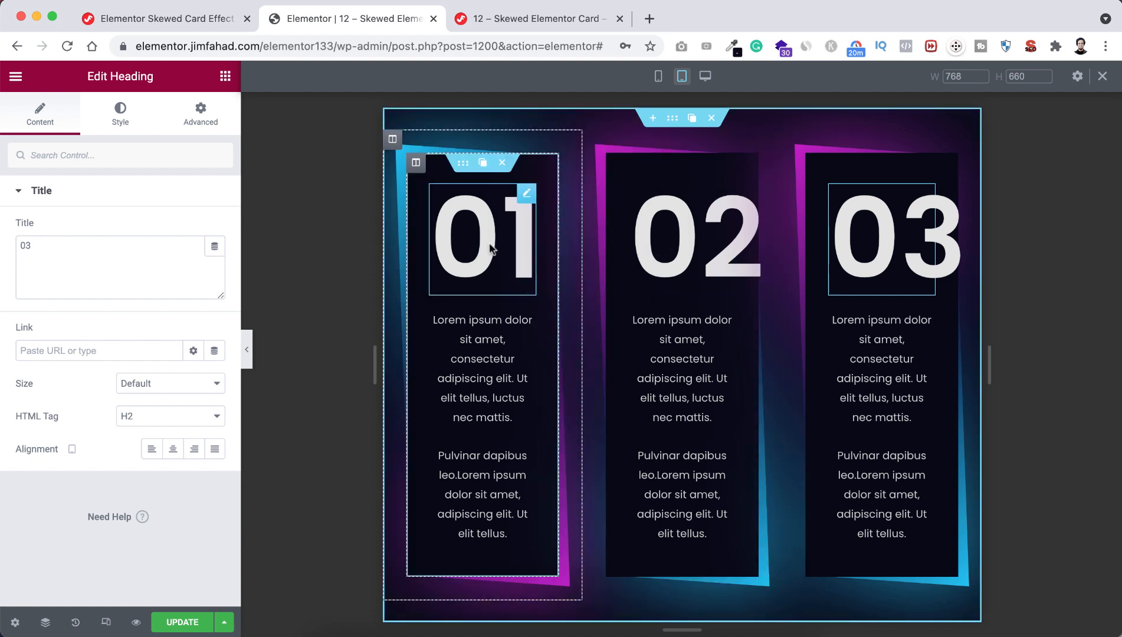
left_click(493, 248)
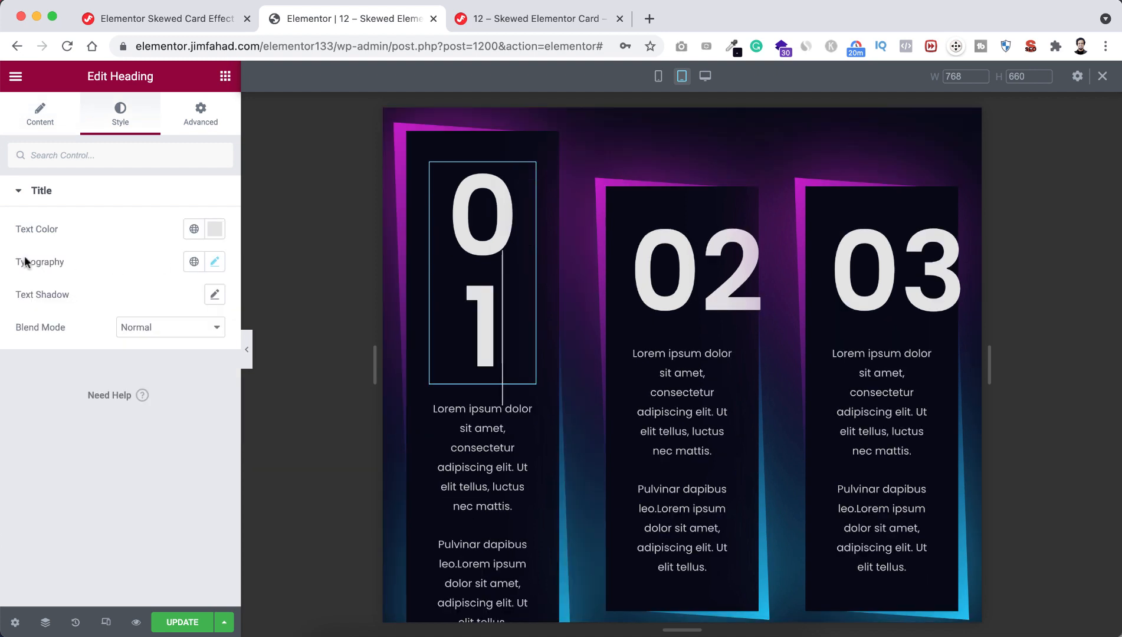
left_click(215, 262)
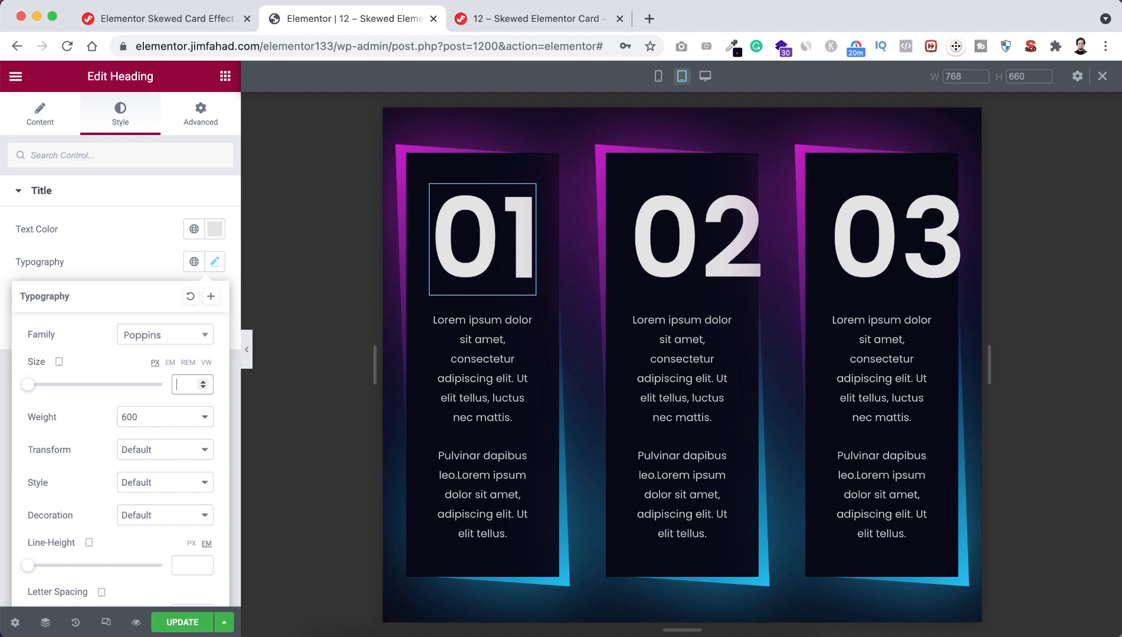
type("100")
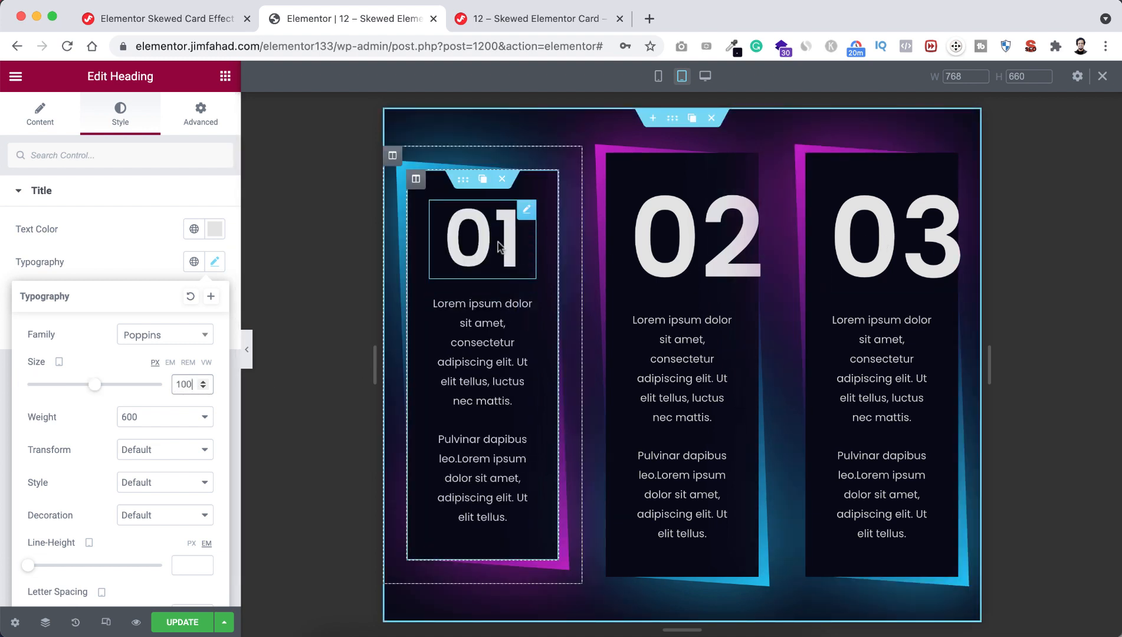
Step: Copy the 01 heading and paste its style onto the 02 heading
right_click(499, 239)
left_click(530, 302)
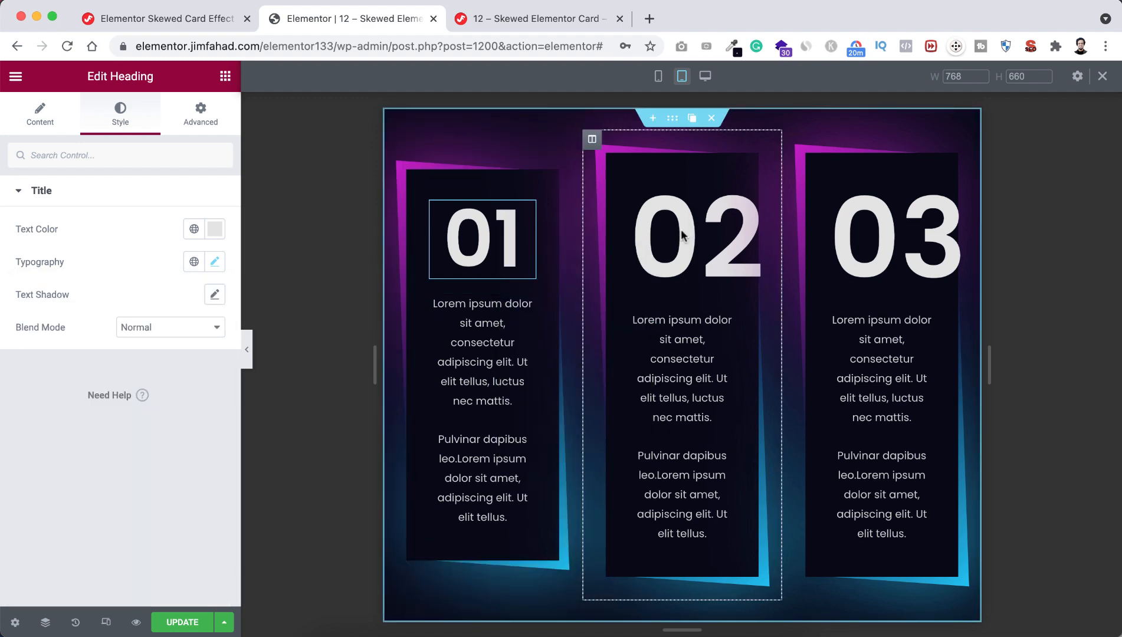
left_click(690, 227)
right_click(684, 233)
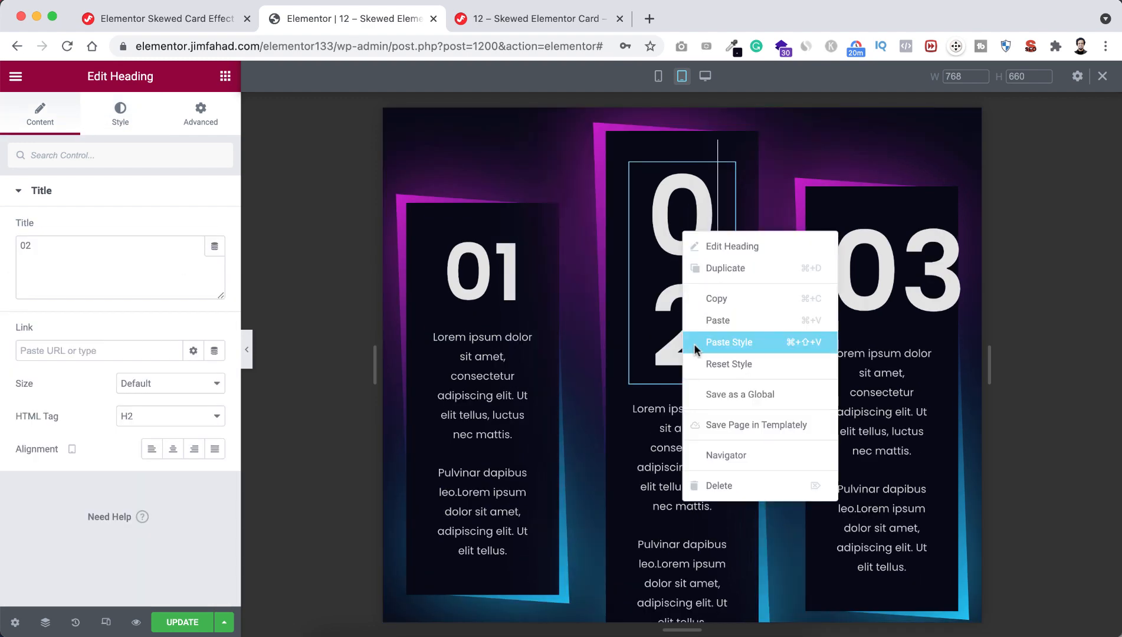
left_click(729, 341)
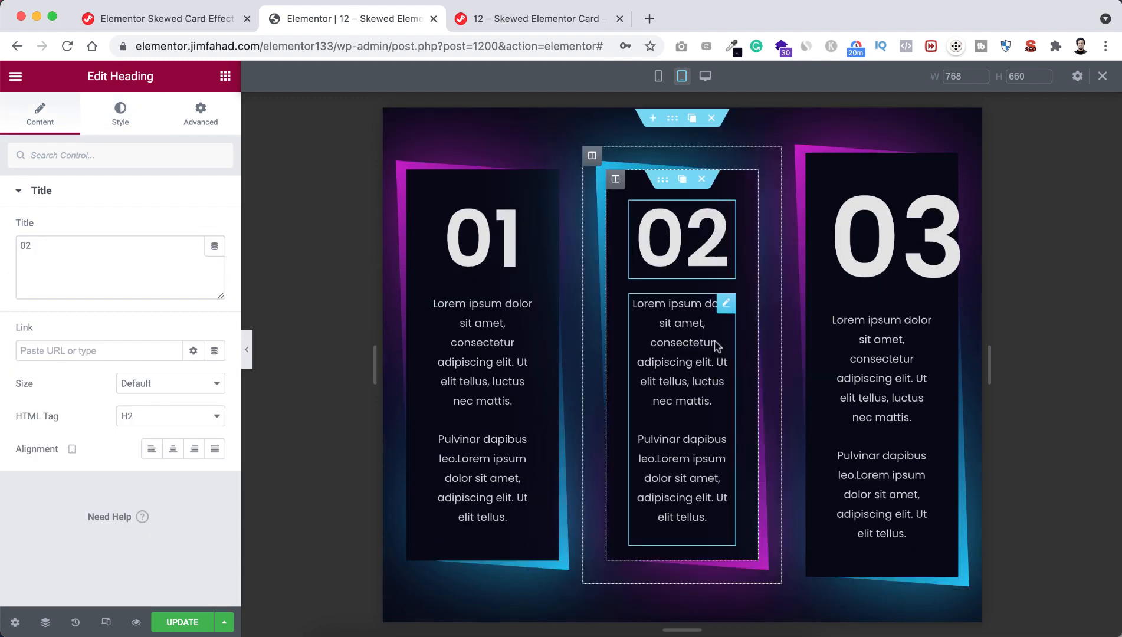
Step: Paste the copied heading style onto the 03 heading in the tablet view
left_click(873, 242)
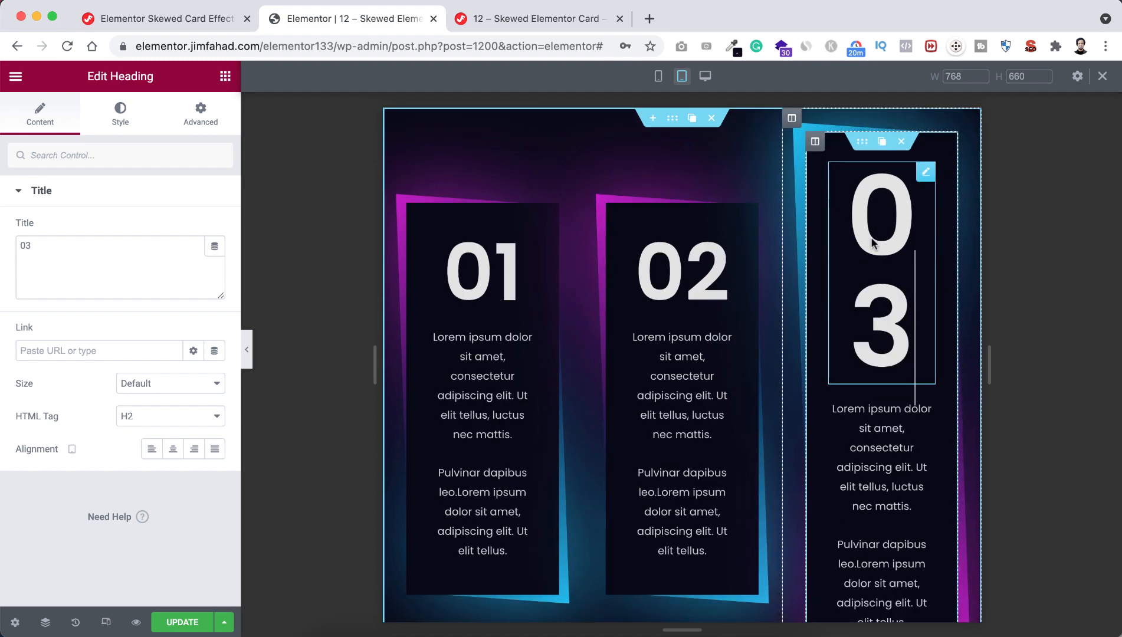
right_click(873, 242)
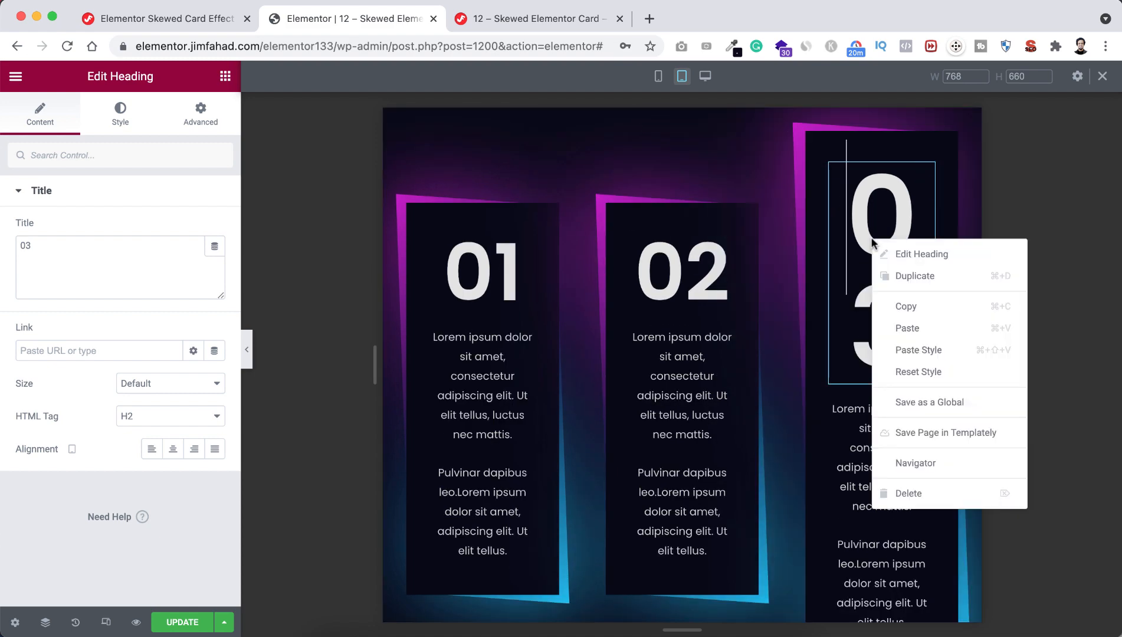
left_click(910, 350)
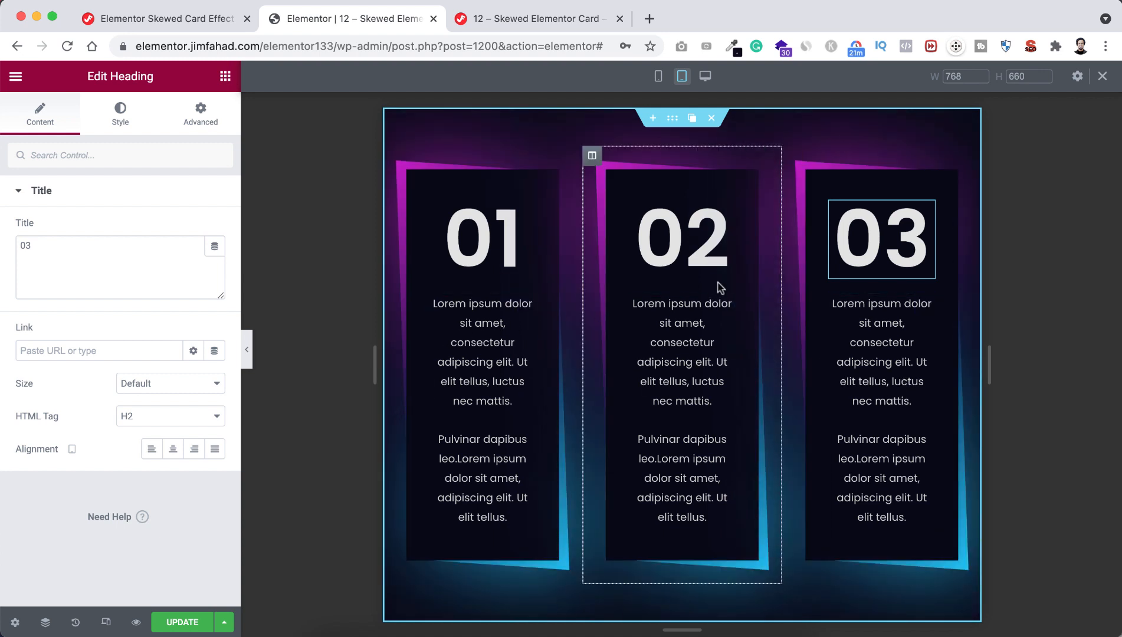
Step: Check the three stacked cards in the mobile view, and close responsive mode
left_click(656, 76)
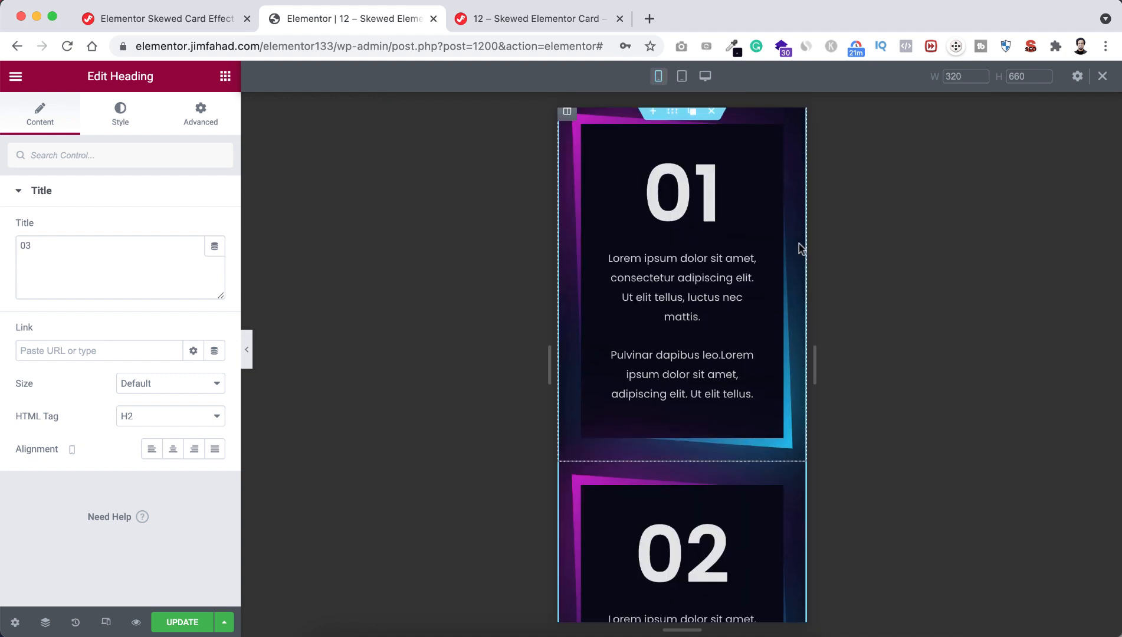
scroll(778, 350, "down", 3)
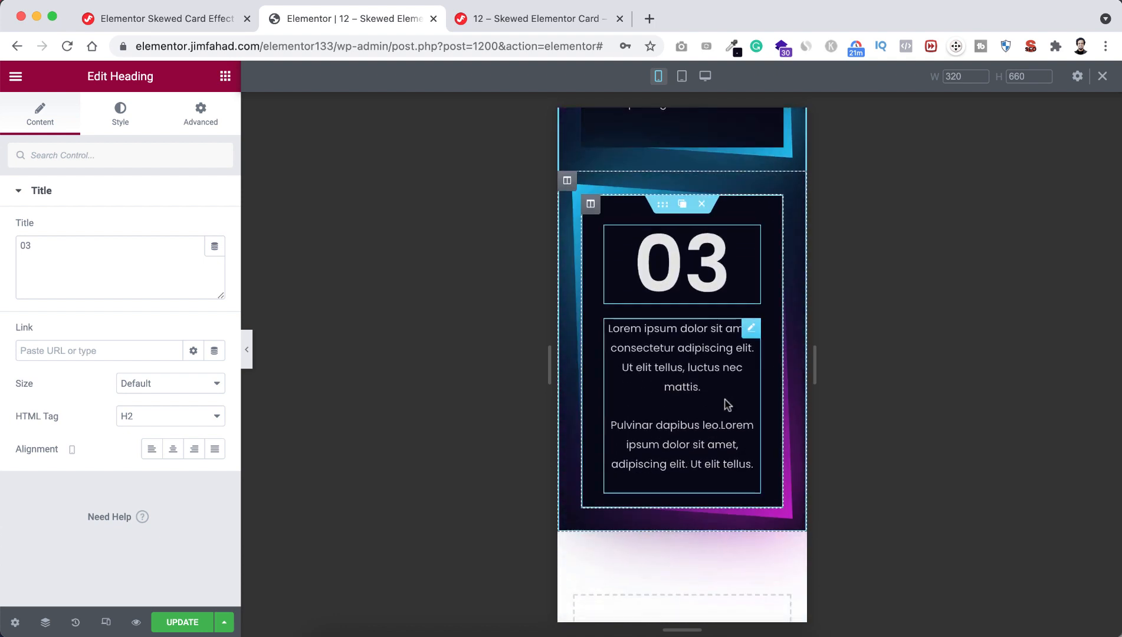
left_click(1101, 77)
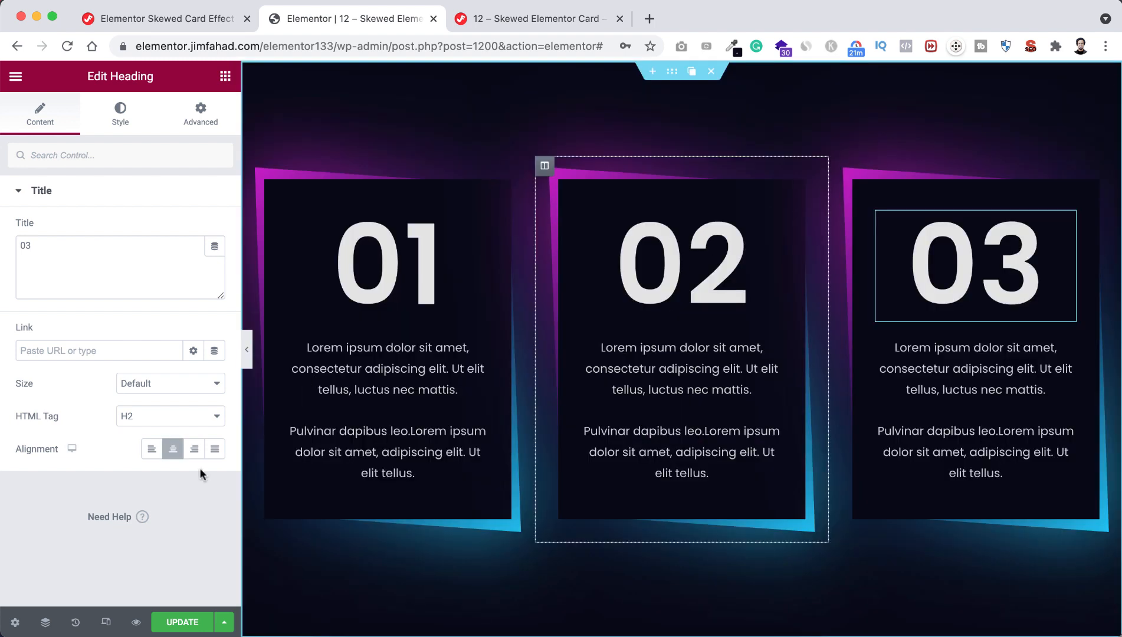